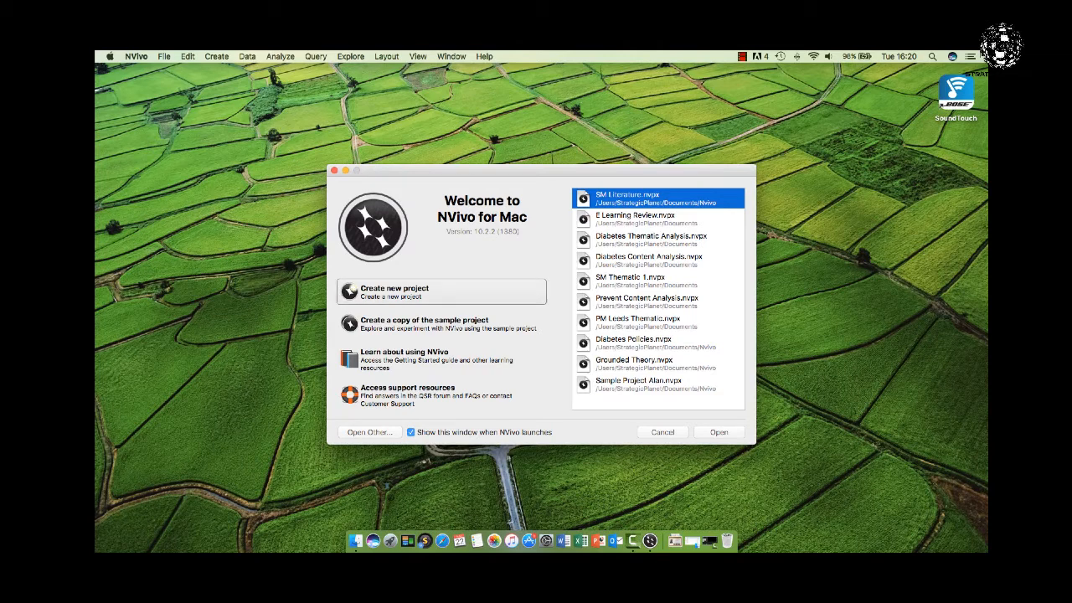
Create a new project titled "Literature Review Test" saved on the Desktop, leaving the description empty
key(Return)
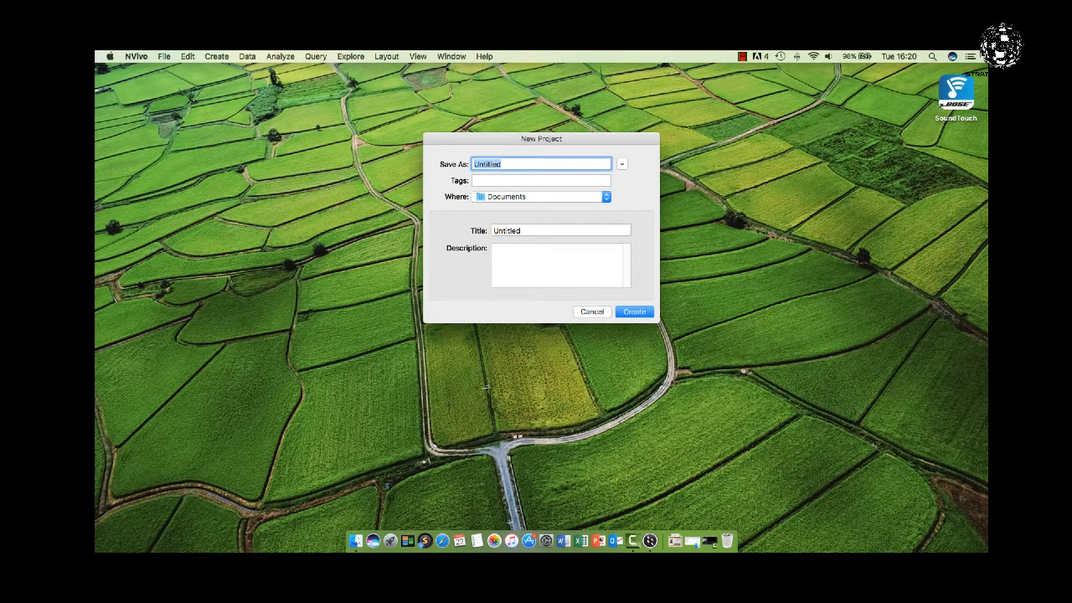
text(Literature Review)
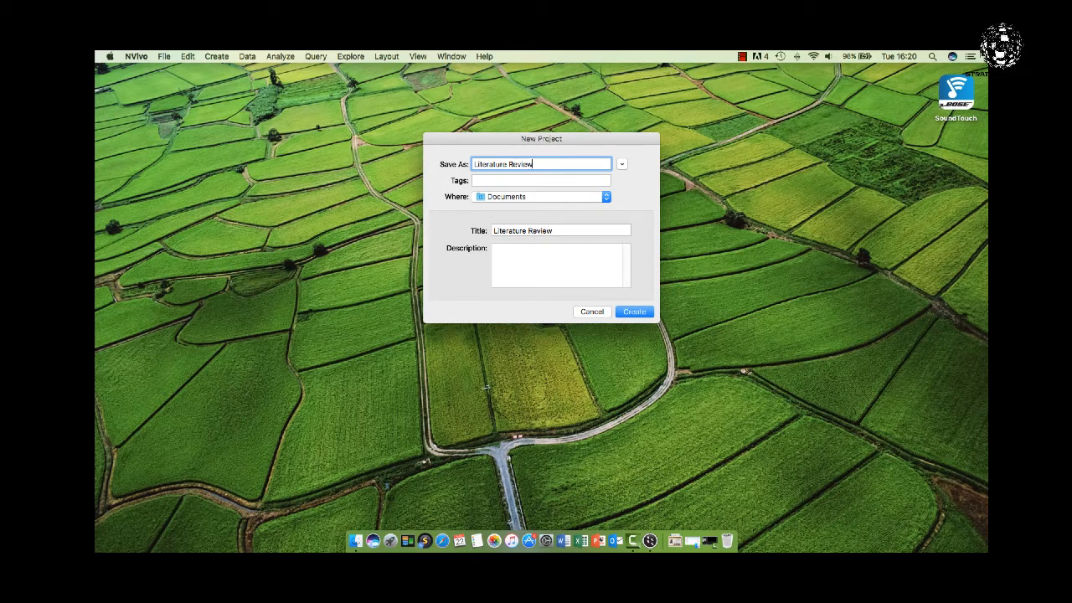
text(Test)
click(540, 196)
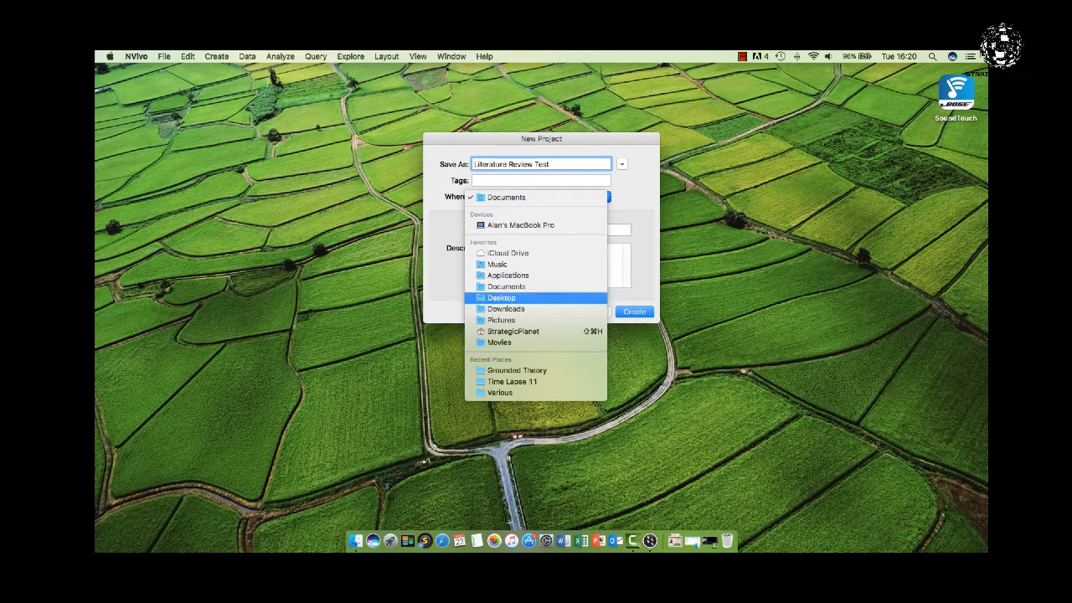
click(503, 298)
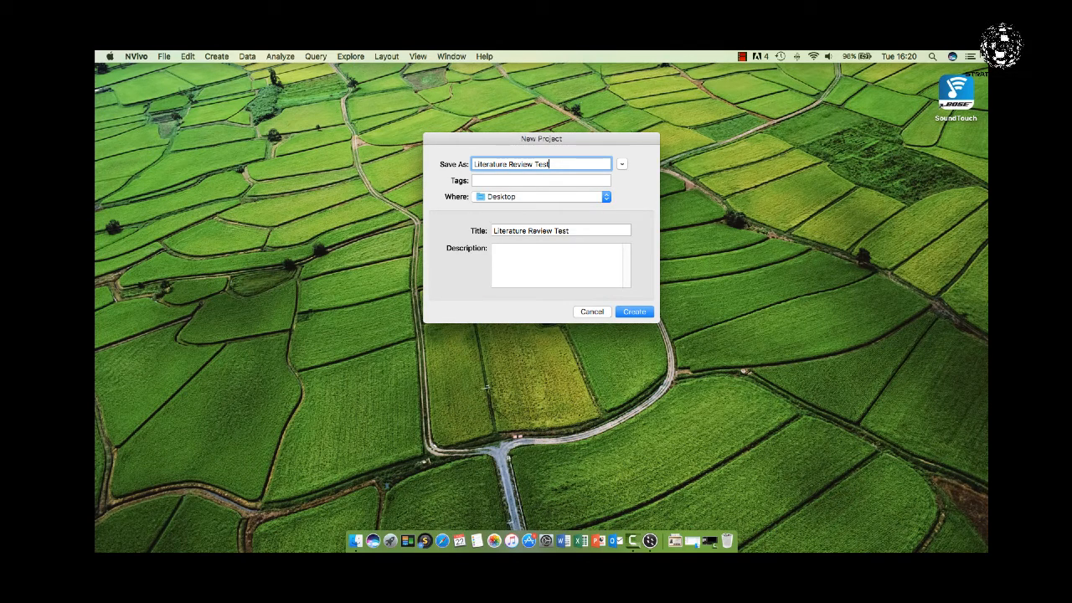
click(495, 249)
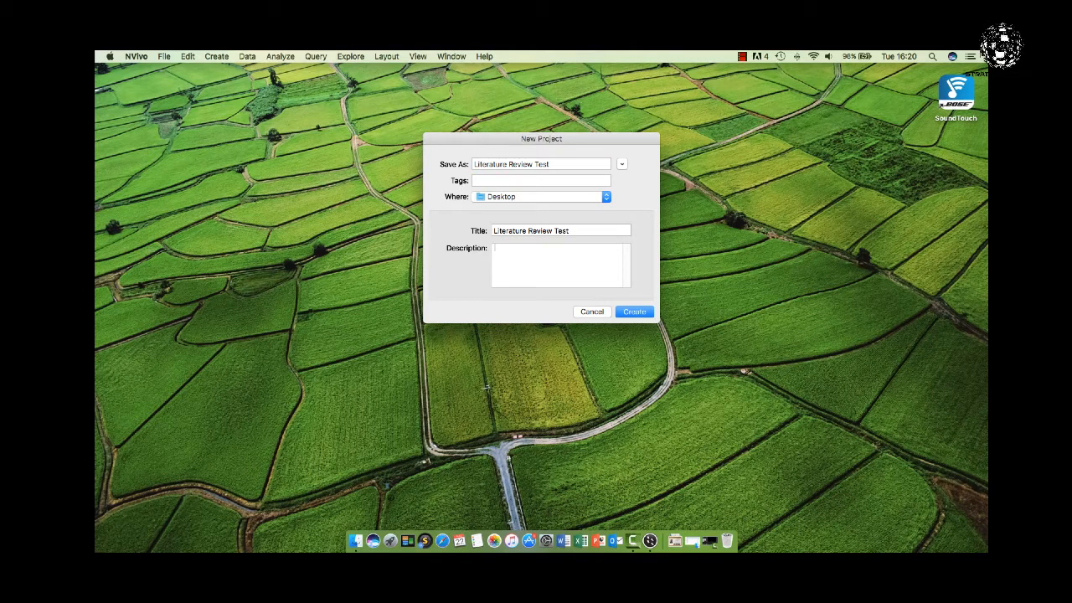
key(Return)
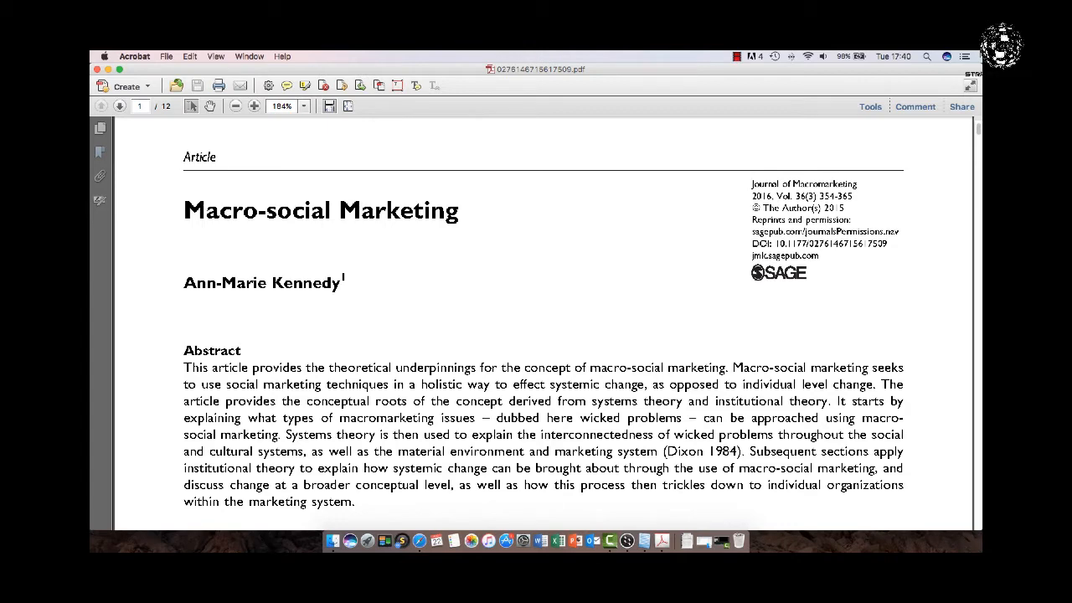
Switch to Safari and copy the formatted reference for "Macro-social marketing" from the RefWorks bibliography output
key(super+Tab)
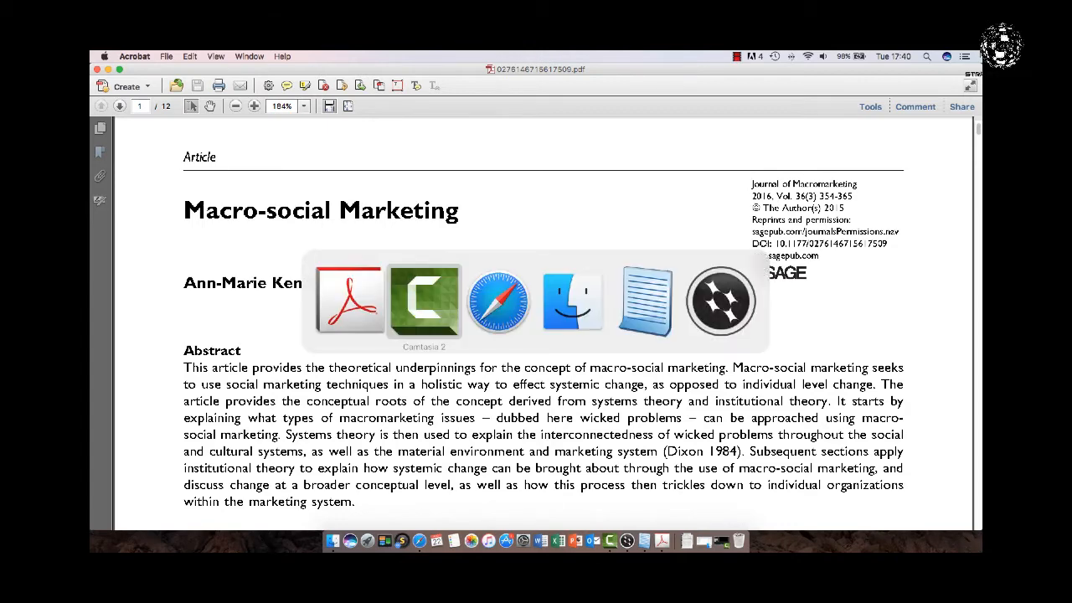
key(super+Tab)
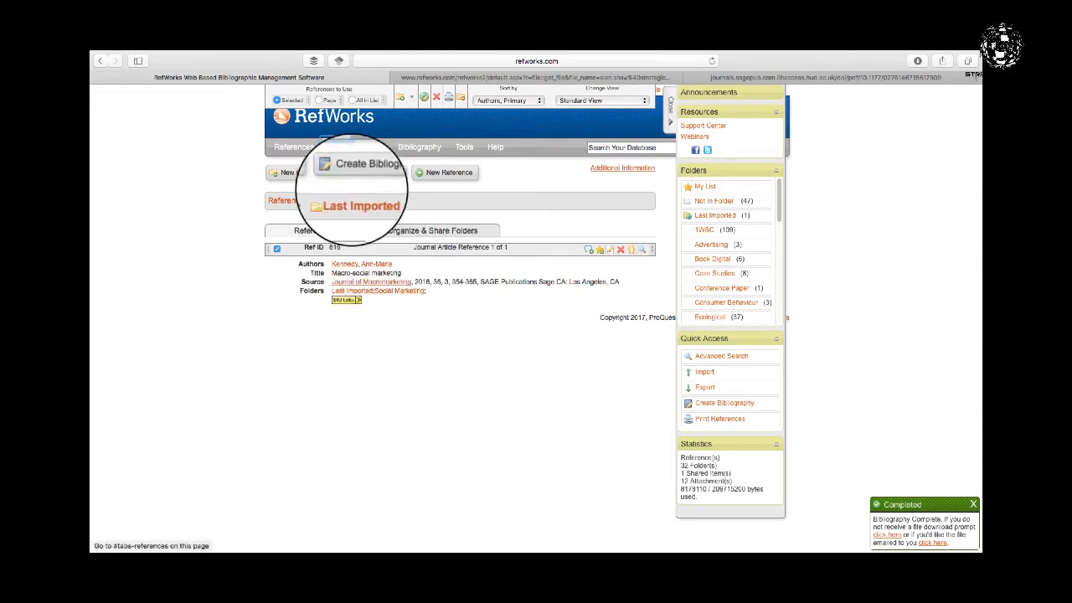
click(427, 78)
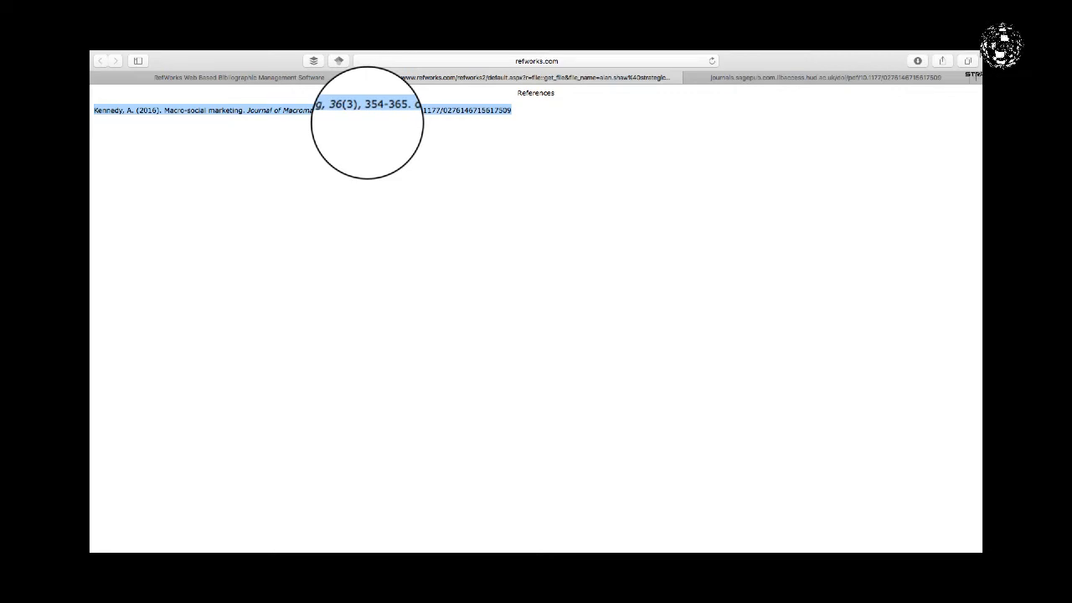
Switch to NVivo and create a new document source in the Internals folder
key(super+Tab)
key(super+Tab)
key(super+Tab)
key(super+Tab)
key(super+Tab)
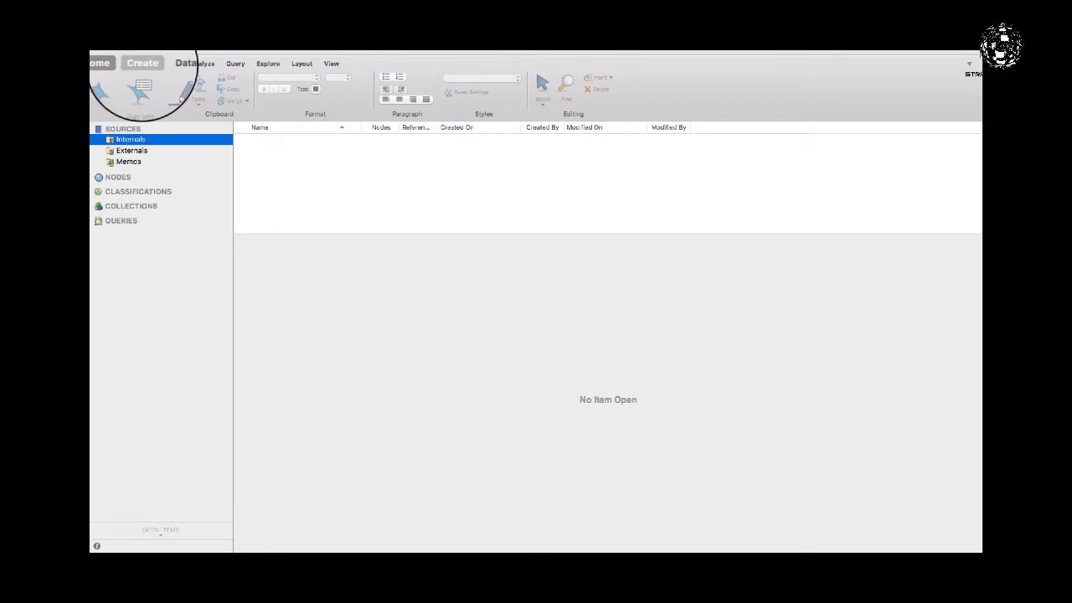
click(142, 64)
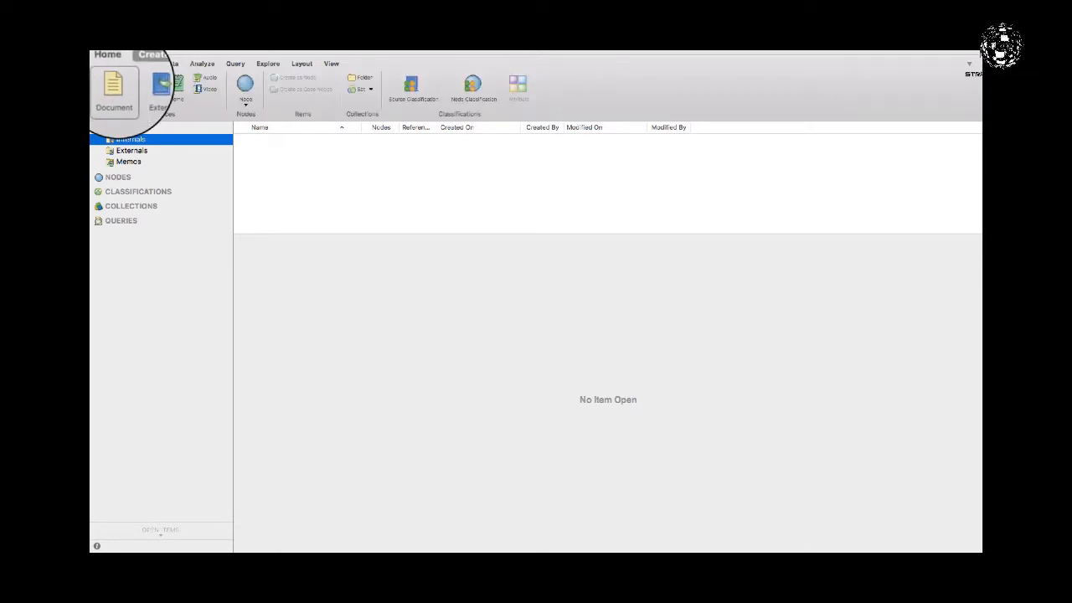
click(114, 84)
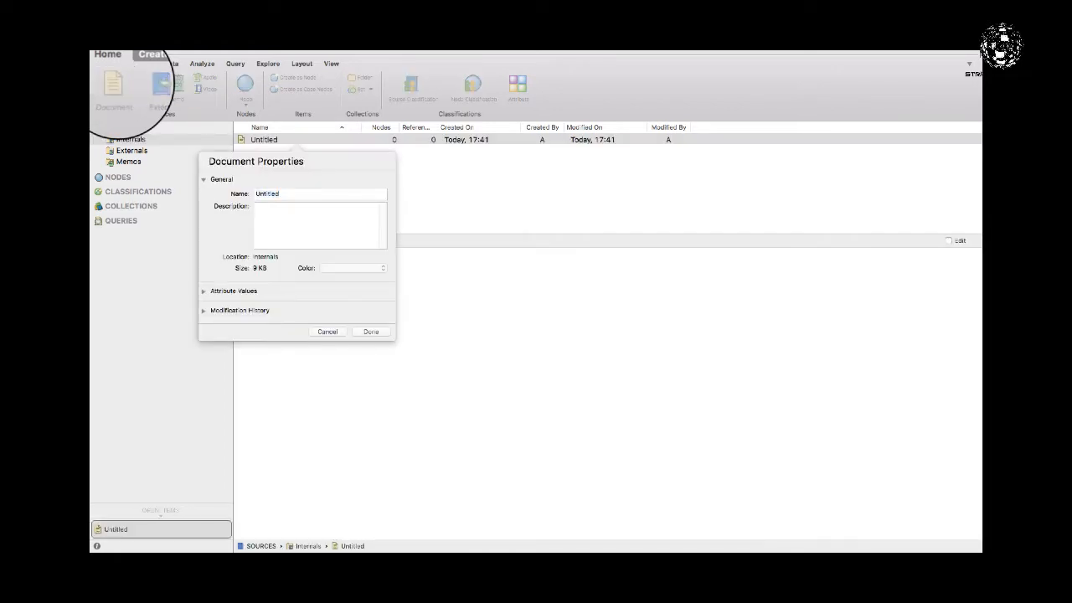
Name the new document with the article author's surname and the year 2016, checking the PDF article in Acrobat
drag(284, 194, 256, 194)
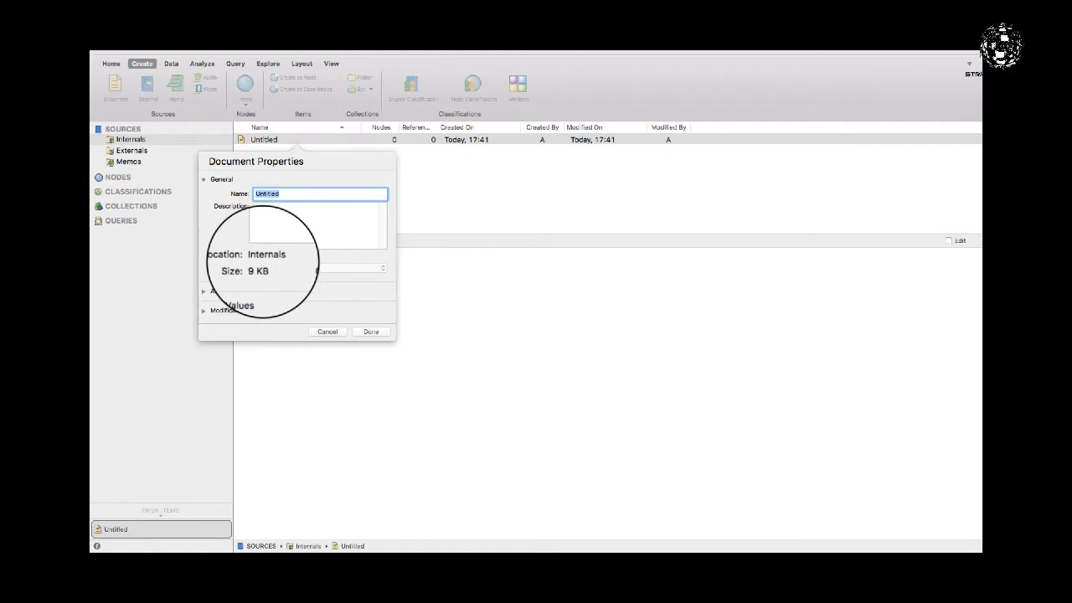
key(super+Tab)
key(super+Tab)
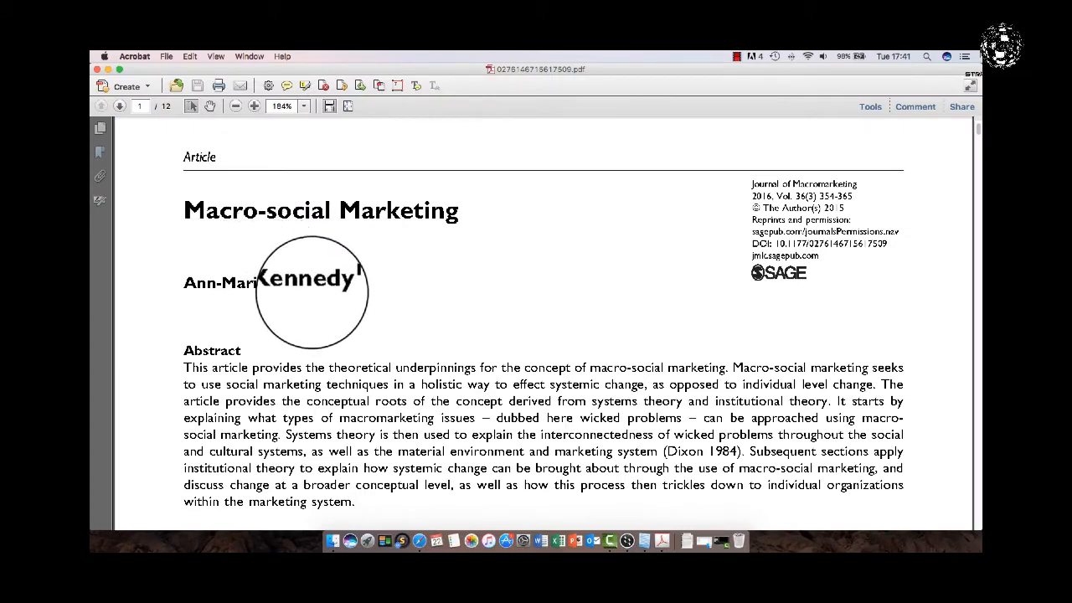
key(super+Tab)
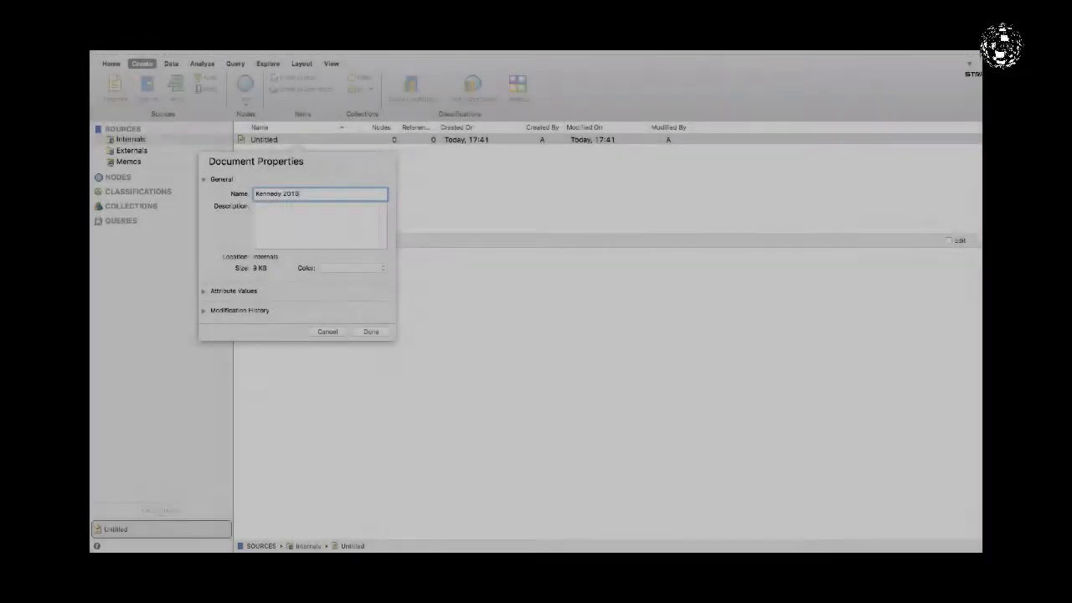
key(Return)
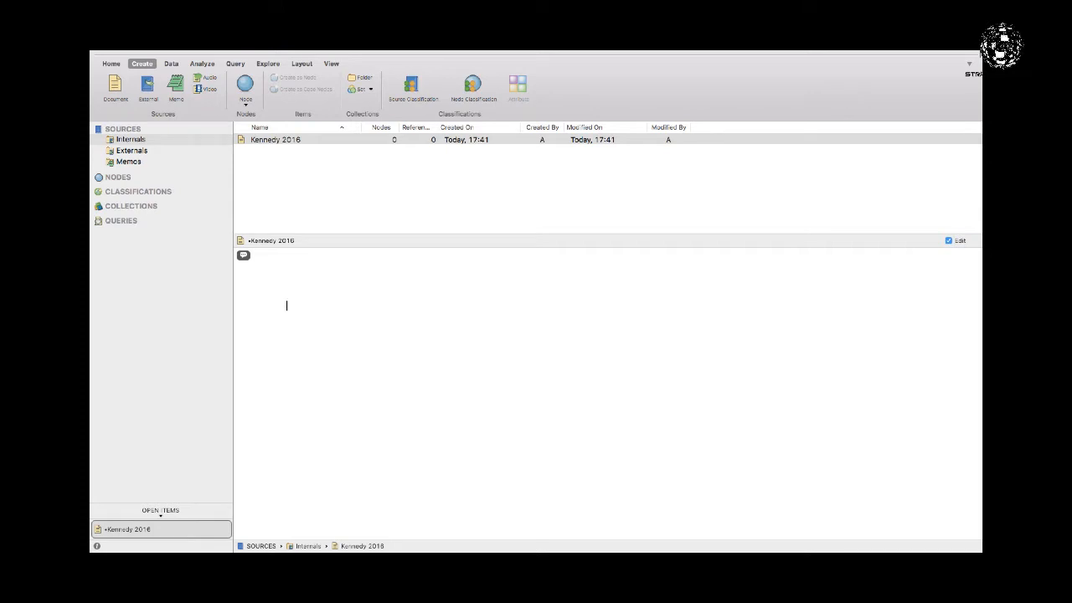
Paste the reference and the abstract copied from the Acrobat PDF into the document, putting the Abstract heading on its own line
key(super+v)
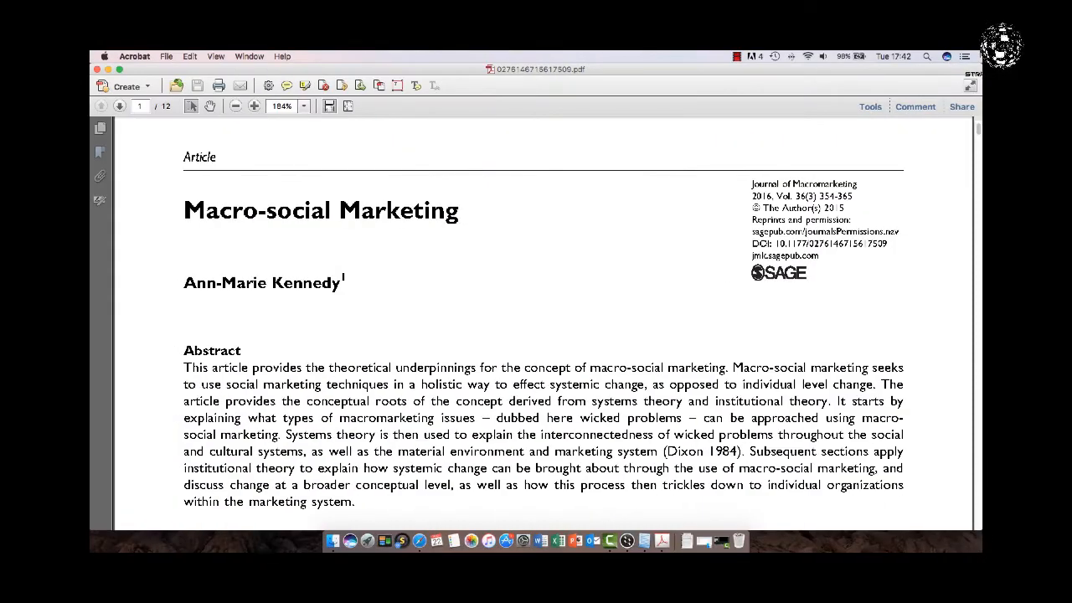
drag(184, 350, 355, 501)
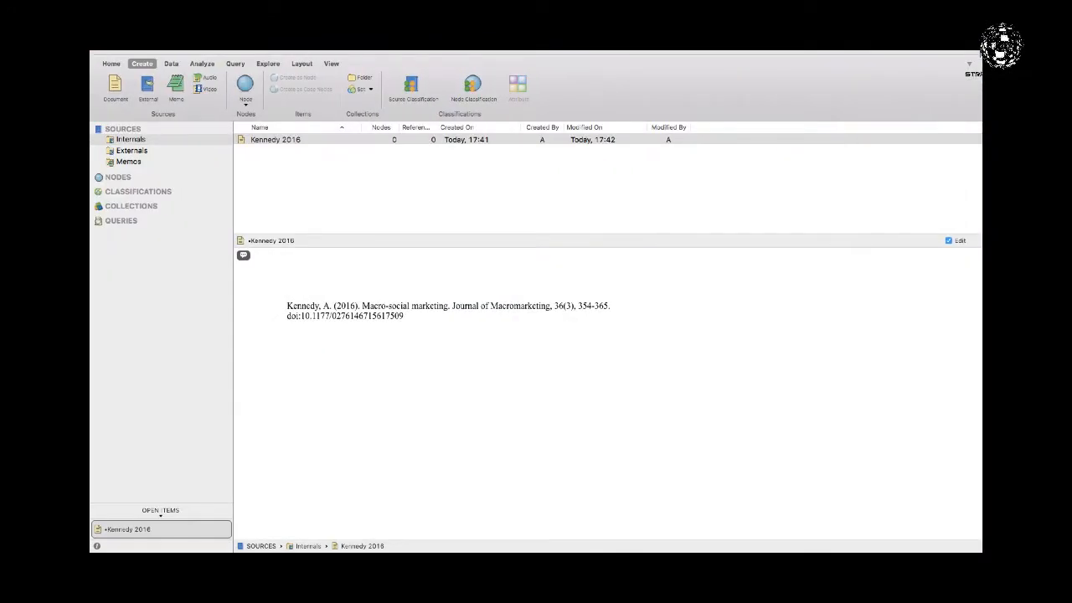
text(AbstractThis article provides the theoretical underpinnings for the concept of macro-social marketing. Macro-social marketing seeksto use social marketing techniques in a holistic way to effect systemic change, as opposed to individual level change. Thearticle provides the conceptual roots of the concept derived from systems theory and institutional theory. It starts byexplaining what types of macromarketing issues – dubbed here wicked problems – can be approached using macrosocialmarketing. Systems theory is then used to explain the interconnectedness of wicked problems throughout the socialand cultural systems, as well as the material environment and marketing system (Dixon 1984). Subsequent sections applyinstitutional theory to explain how systemic change can be brought about through the use of macro-social marketing, anddiscuss change at a broader conceptual level, as well as how this process then trickles down to individual organizationswithin the marketing system.)
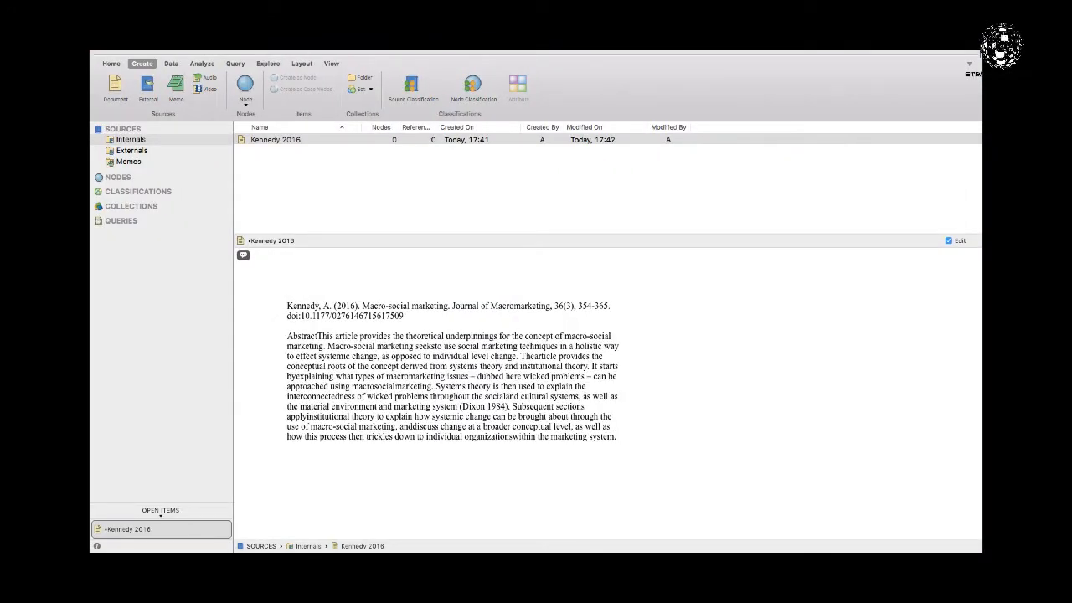
click(317, 336)
key(Return)
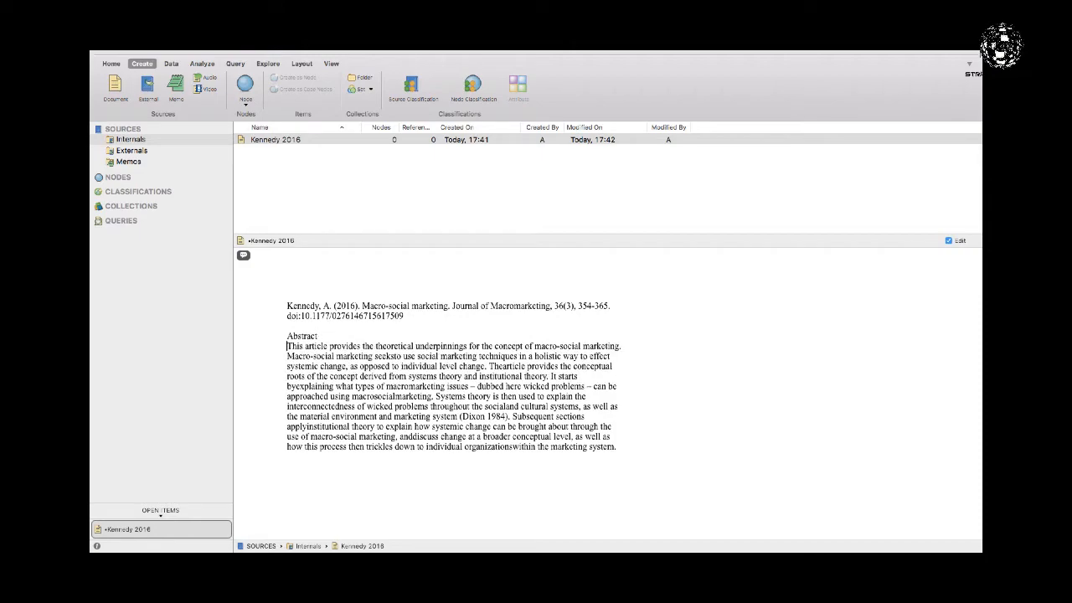
Copy the Introduction's first sentence on wicked problems from the Acrobat PDF and paste it below the abstract in the NVivo document
key(super+Tab)
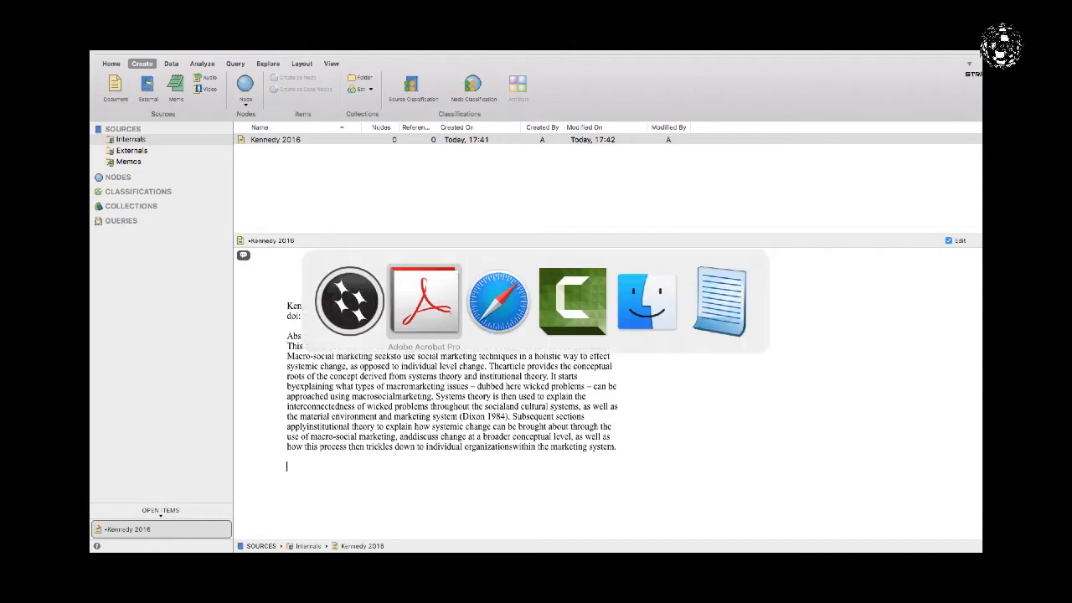
scroll(542, 335, down, 10)
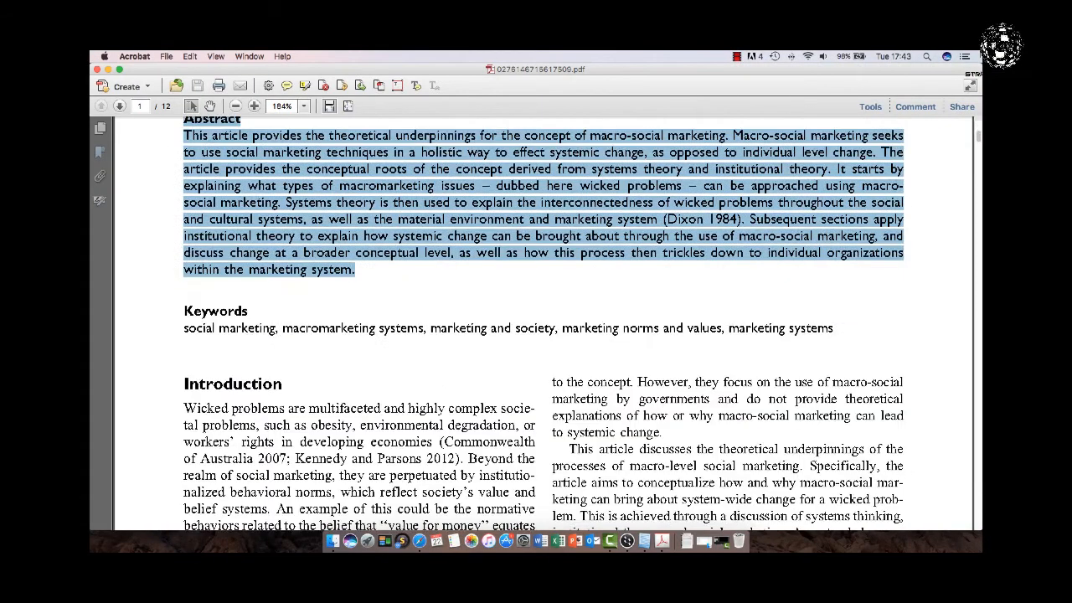
scroll(543, 335, down, 4)
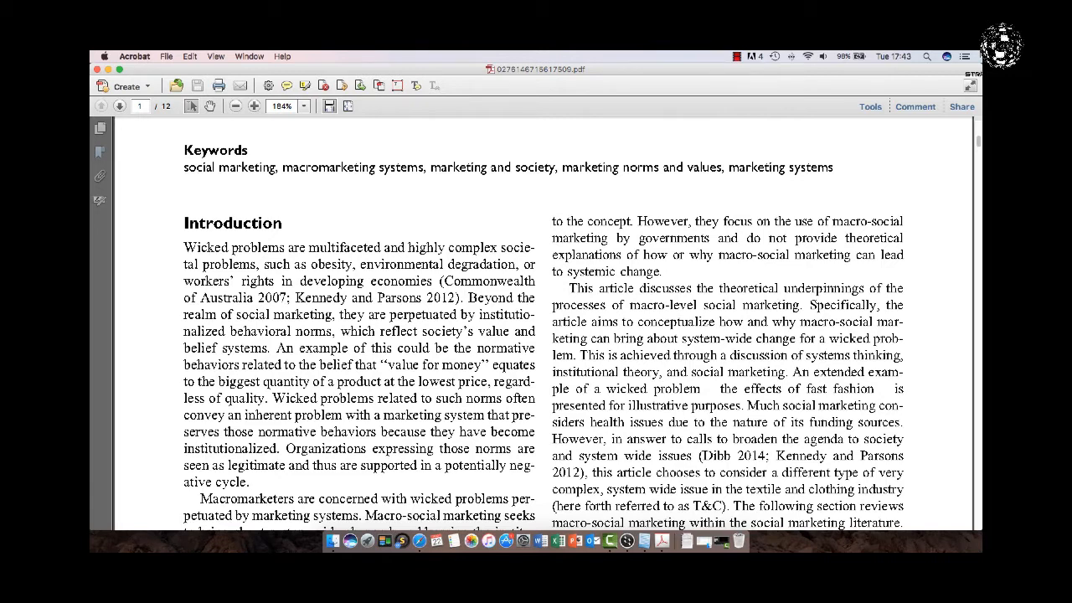
drag(184, 248, 463, 298)
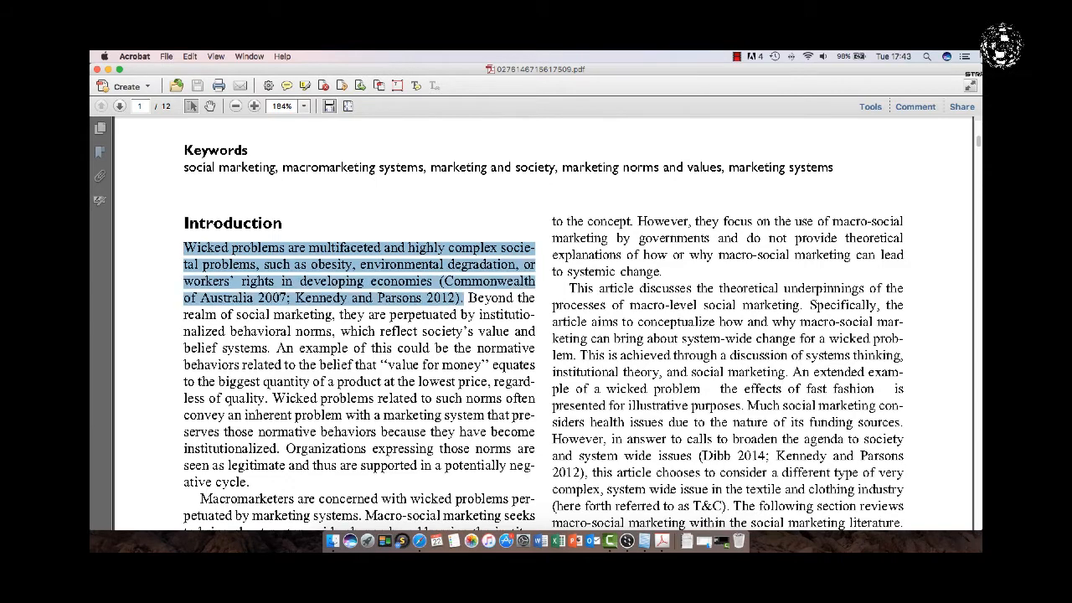
key(super+Tab)
text(Wicked problems are multifaceted and highly complex societalproblems, such as obesity, environmental degradation, orworkers' rights in developing economies (Commonwealthof Australia 2007; Kennedy and Parsons 2012).)
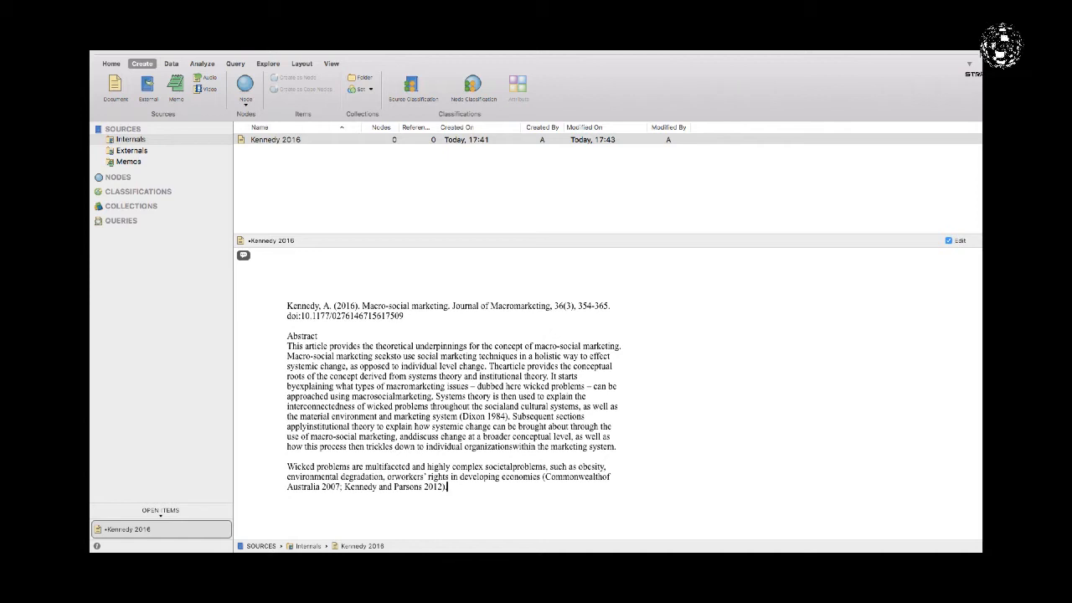
Check the quotation's page number in the Acrobat PDF and add "P354" after the wicked problems quotation in the NVivo document
drag(287, 466, 447, 486)
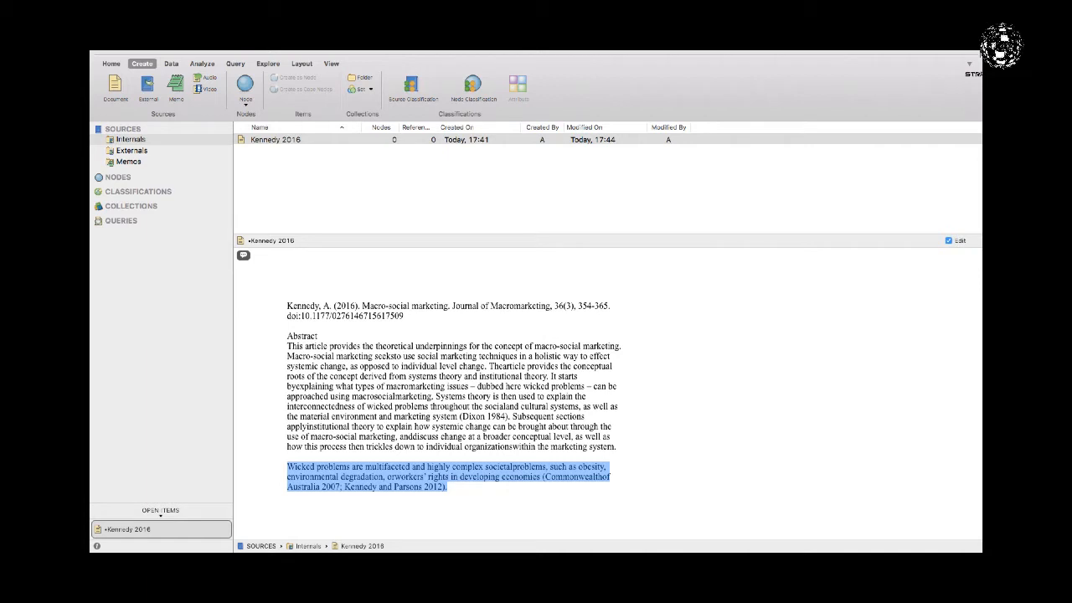
click(287, 467)
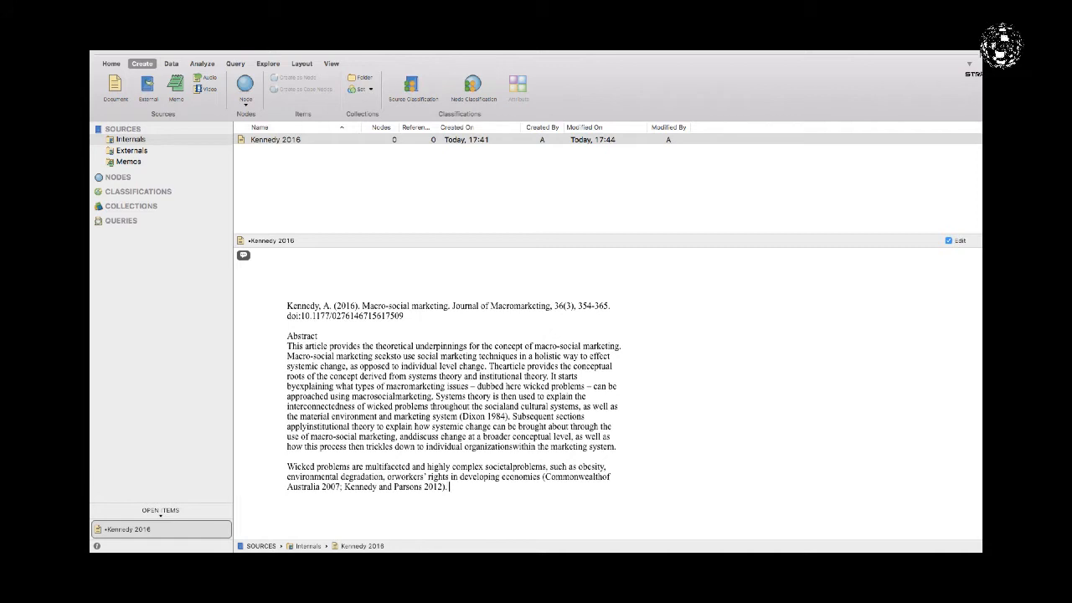
key(super+Tab)
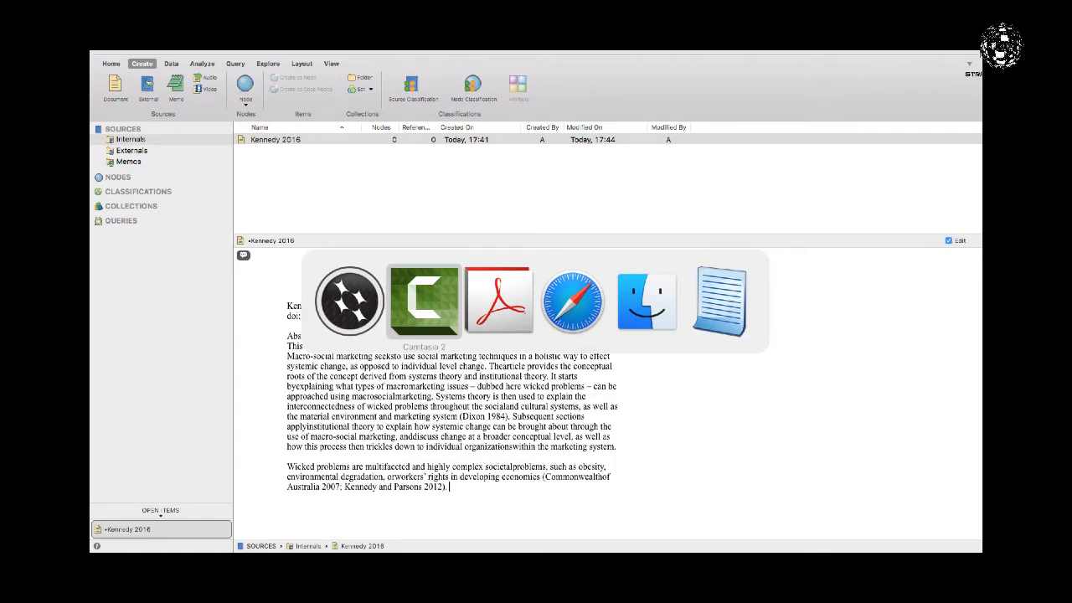
key(super+Tab)
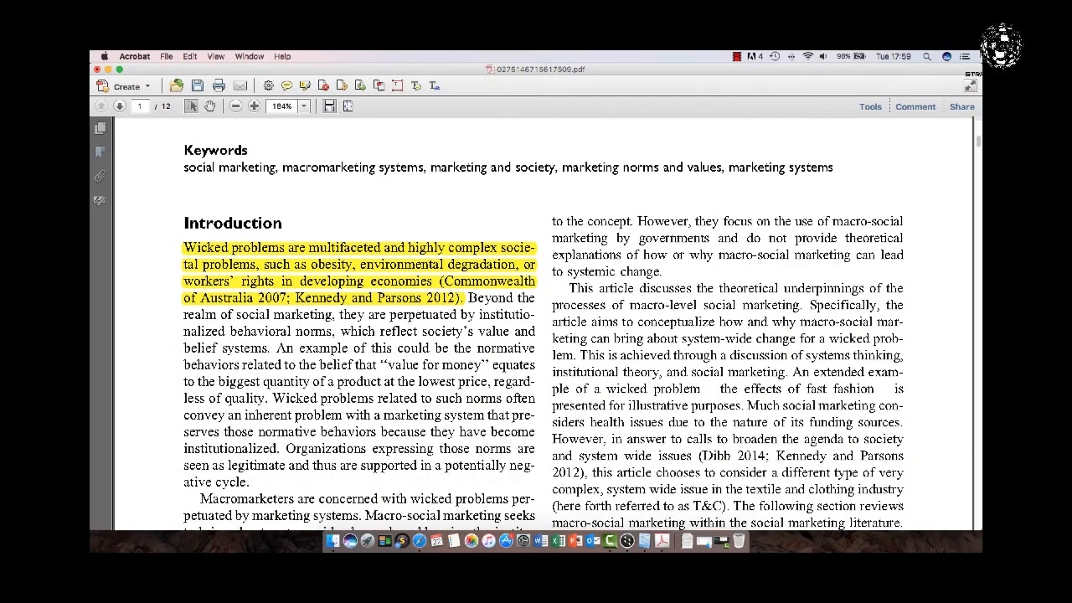
scroll(543, 326, up, 5)
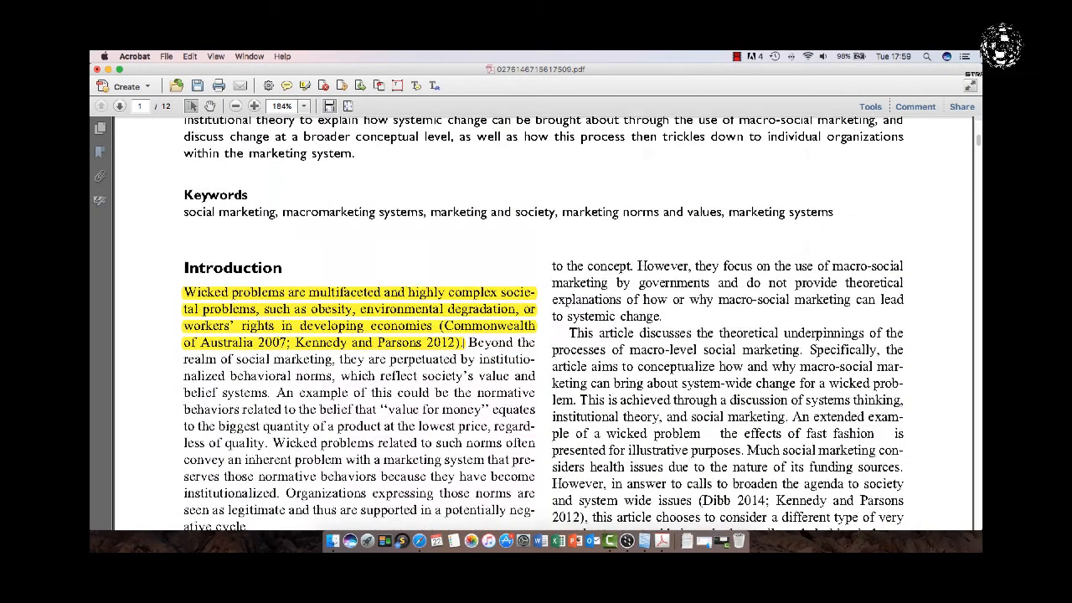
scroll(543, 327, up, 4)
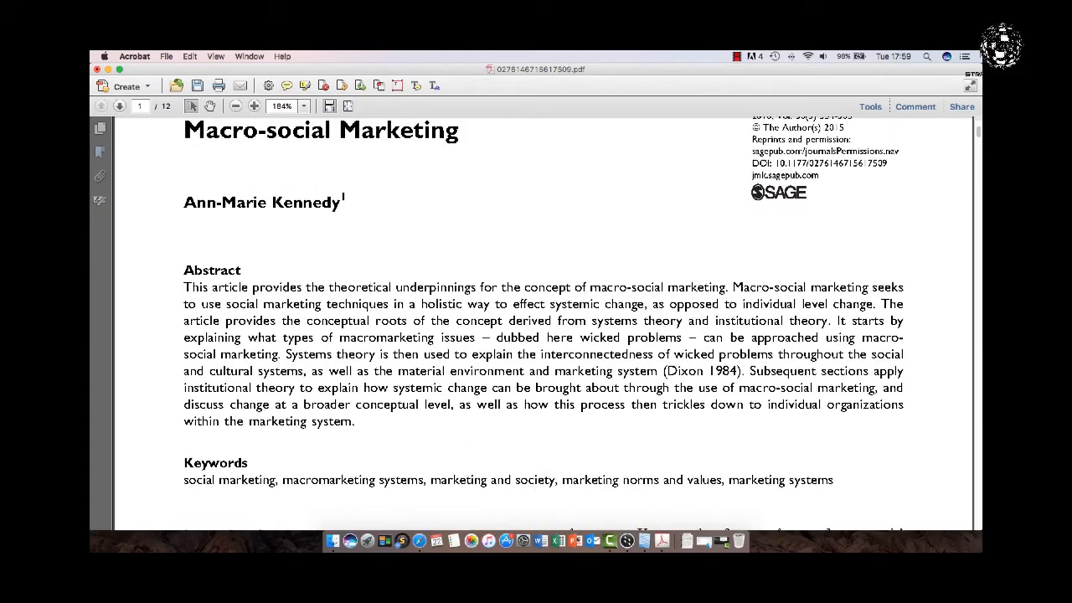
scroll(543, 327, down, 20)
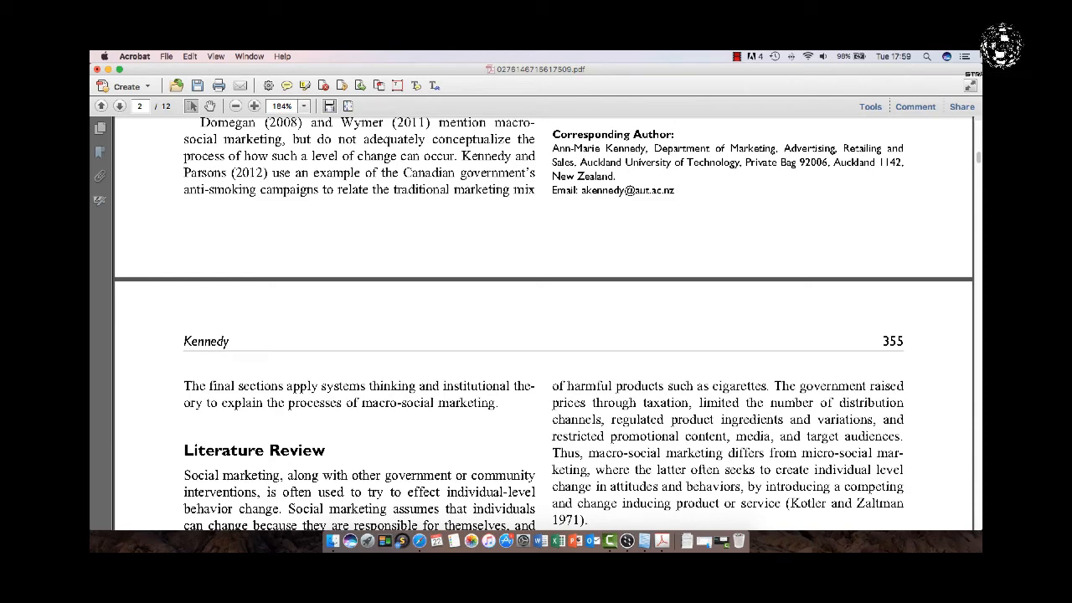
key(super+Tab)
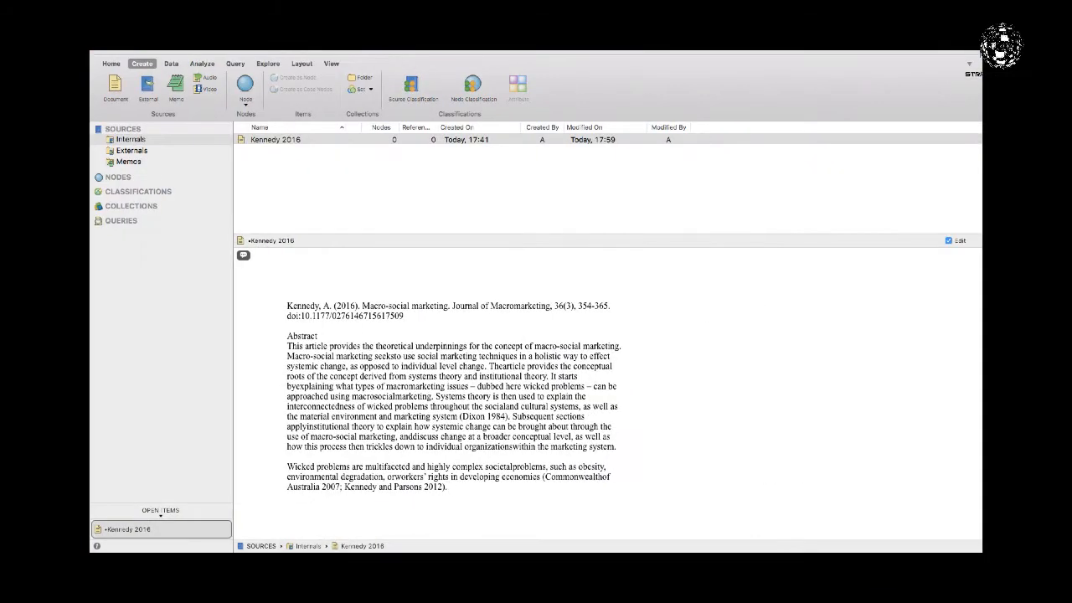
text(P354)
Code the wicked problems quotation, including its P354 page reference, at a new node named "Wicked Problems"
drag(288, 466, 469, 487)
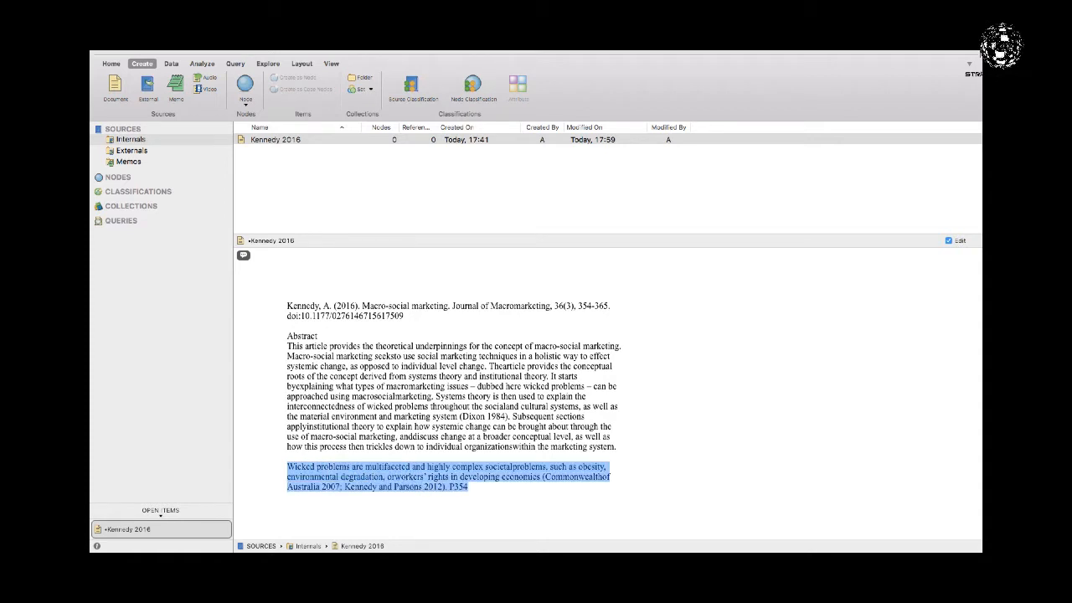
right_click(466, 477)
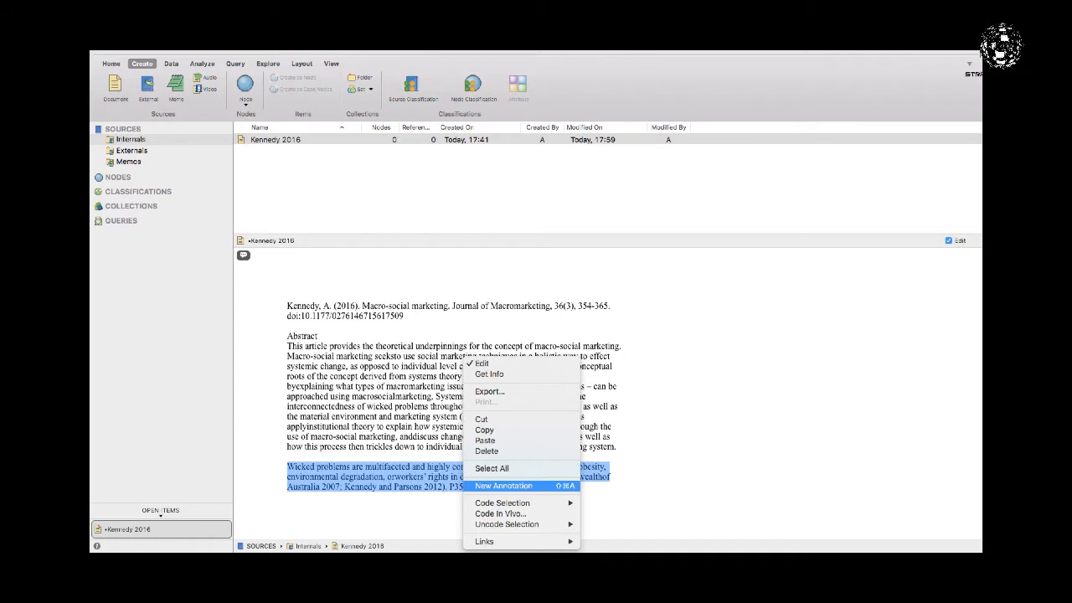
mouse_move(502, 503)
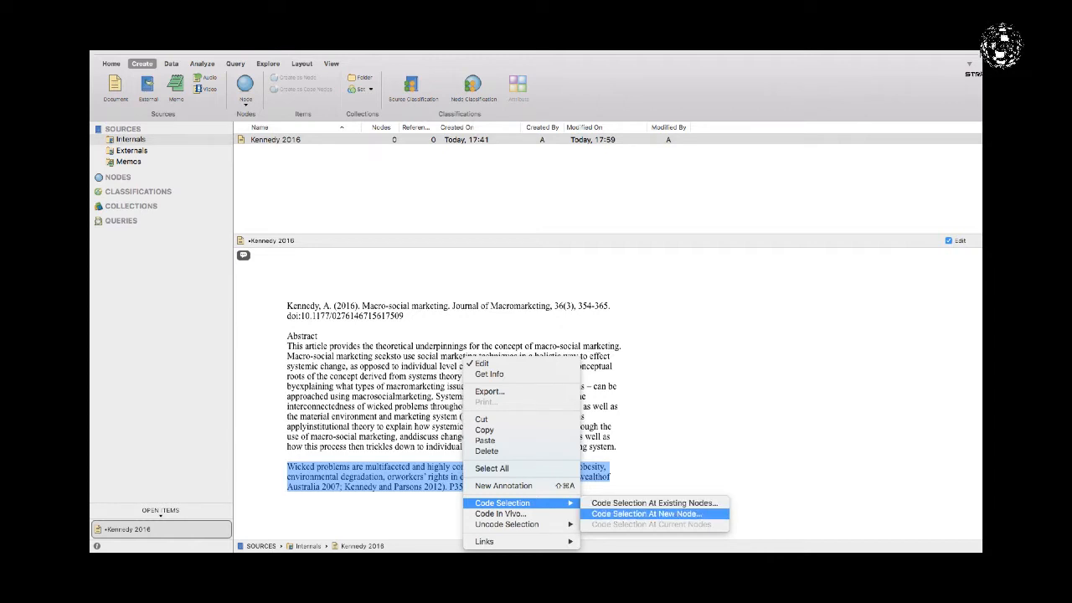
click(646, 513)
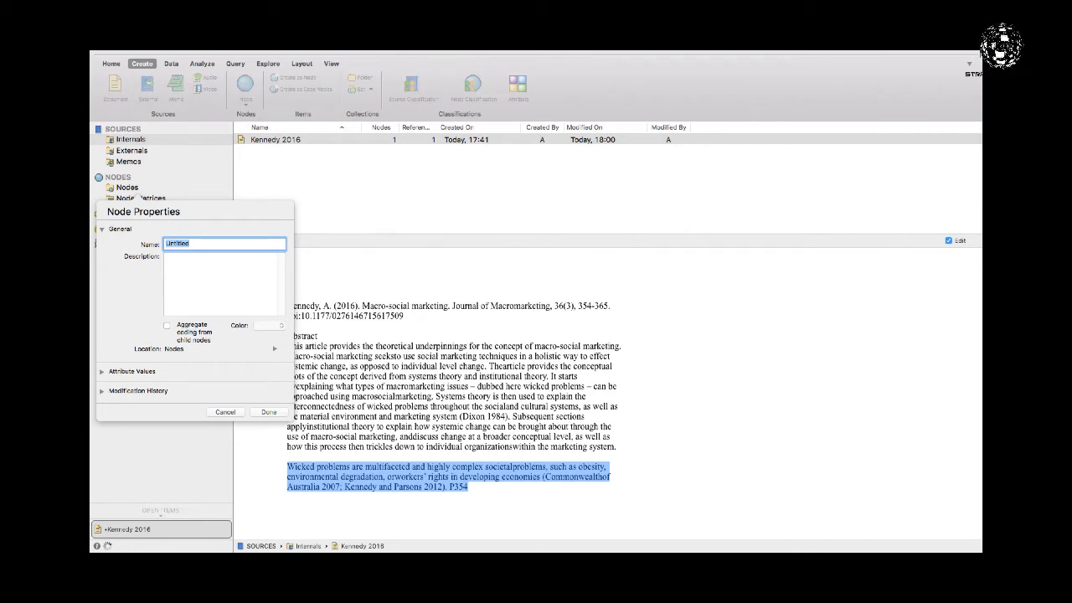
text(Wicked Problems)
key(Return)
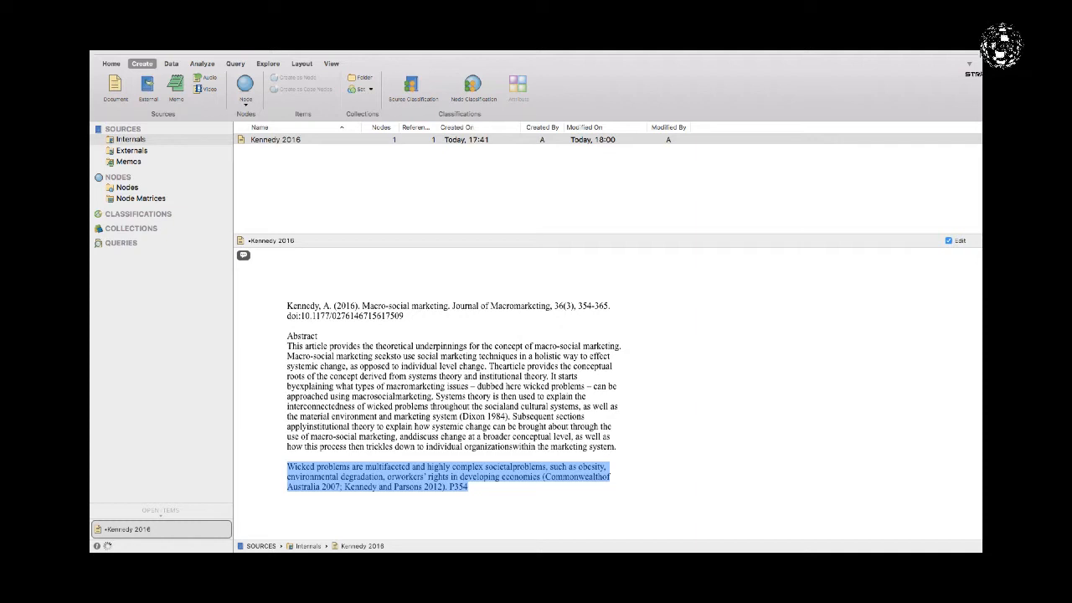
Copy the Introduction's passage on wicked problems related to norms from the Acrobat PDF, paste it below the first quotation in NVivo and add "P354"
click(468, 486)
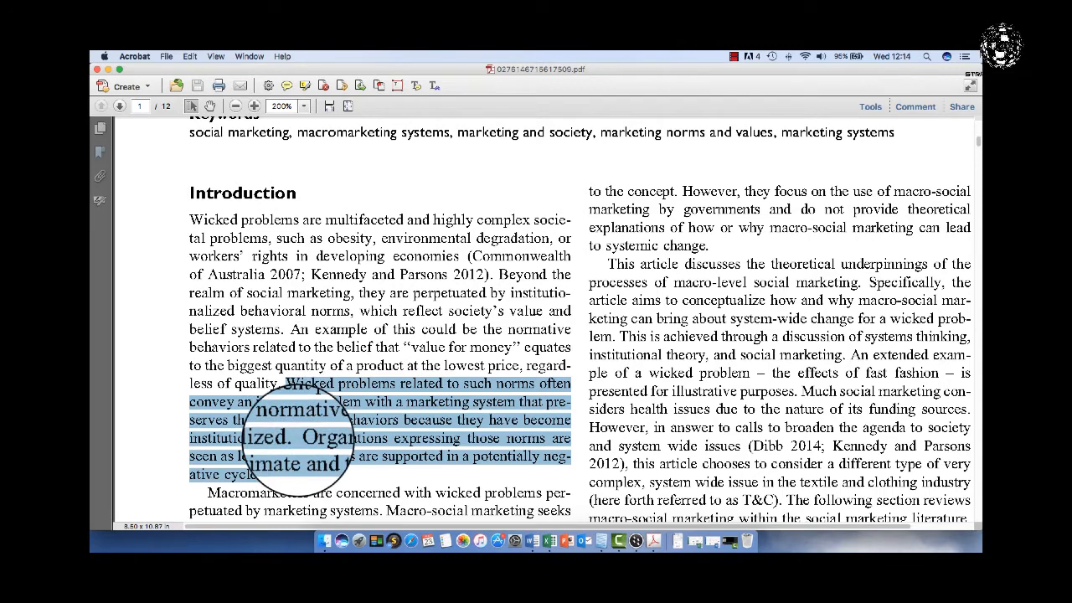
key(super+Tab)
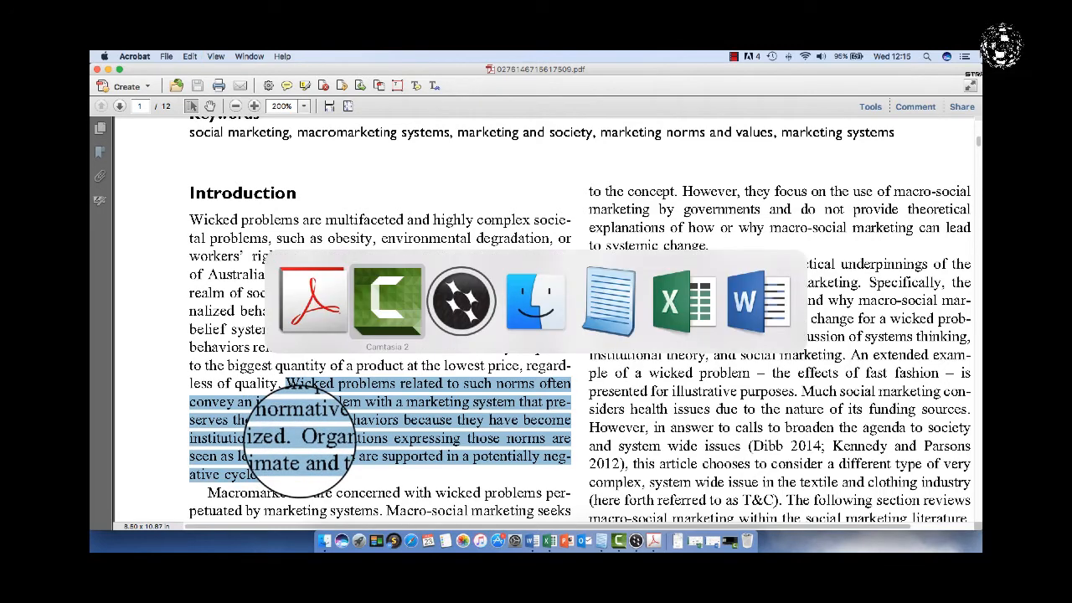
key(super+Tab)
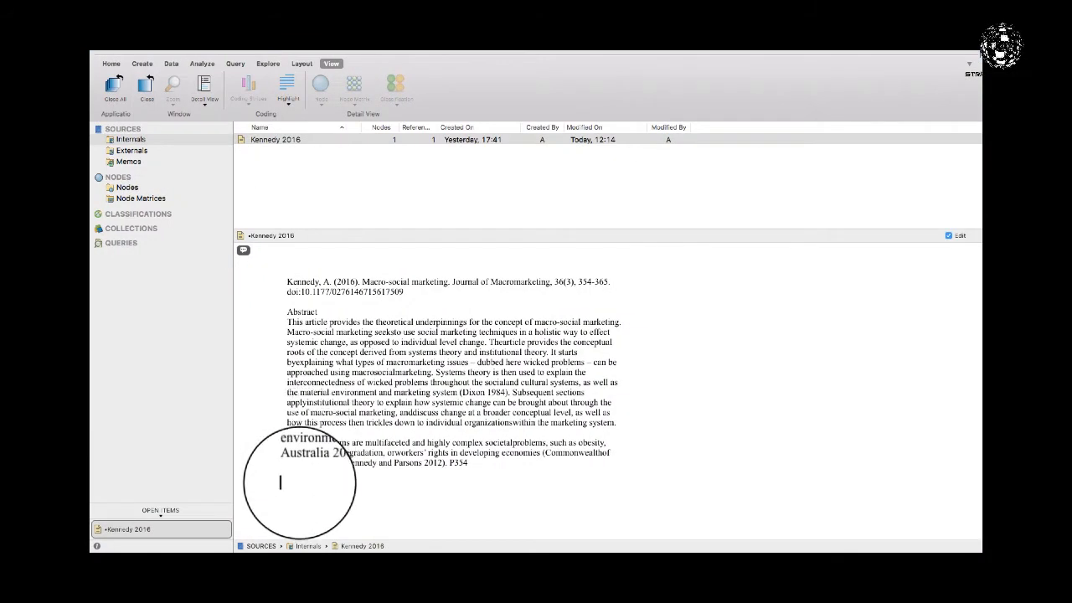
mouse_move(310, 545)
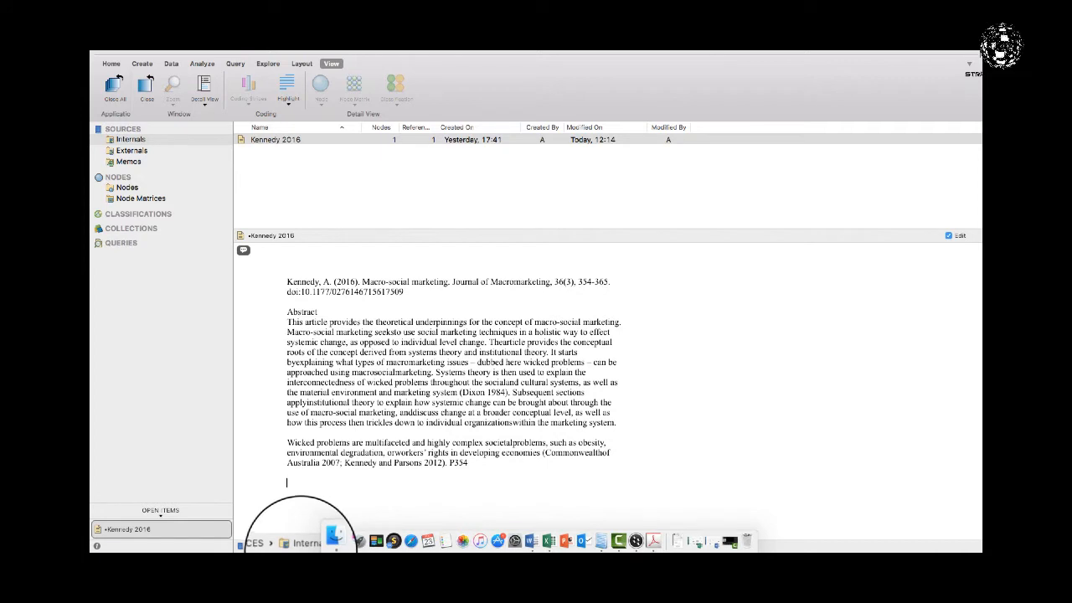
key(super+v)
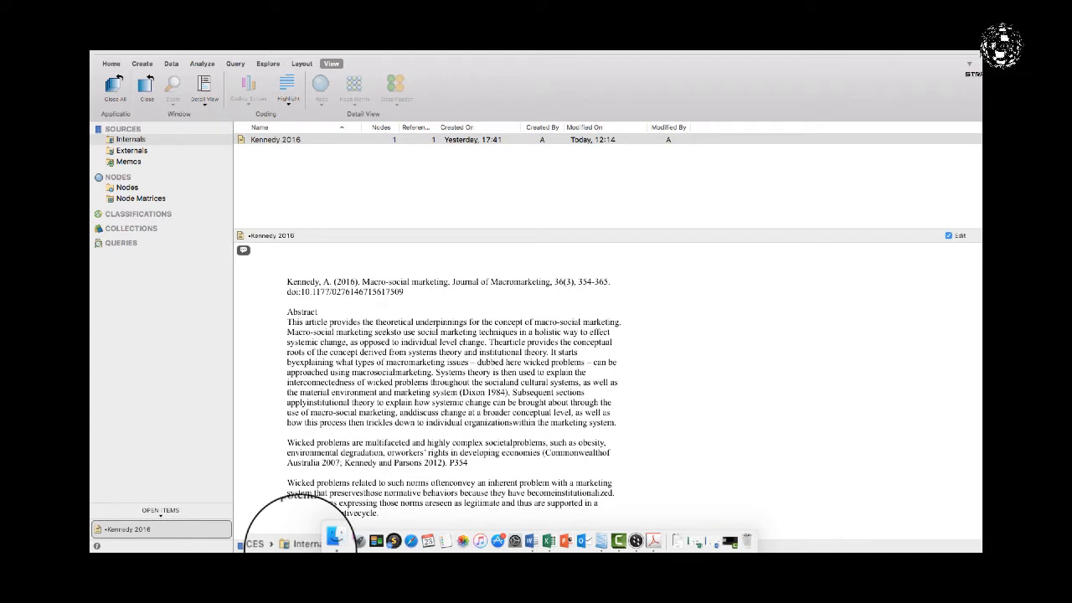
text(P354)
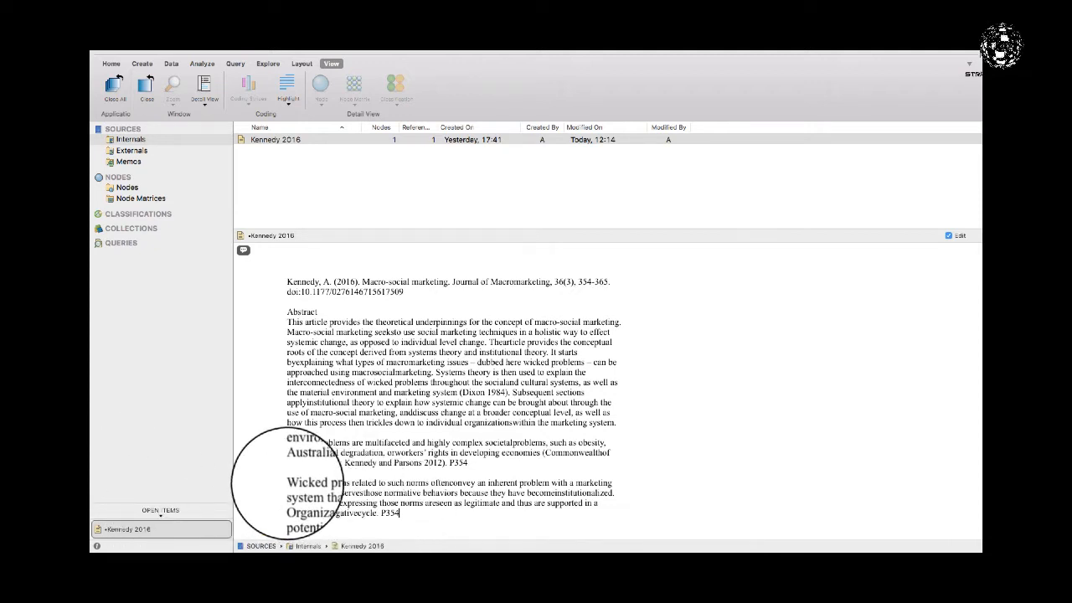
Code the second quotation, on wicked problems related to norms, at the existing Wicked Problems node
triple_click(297, 488)
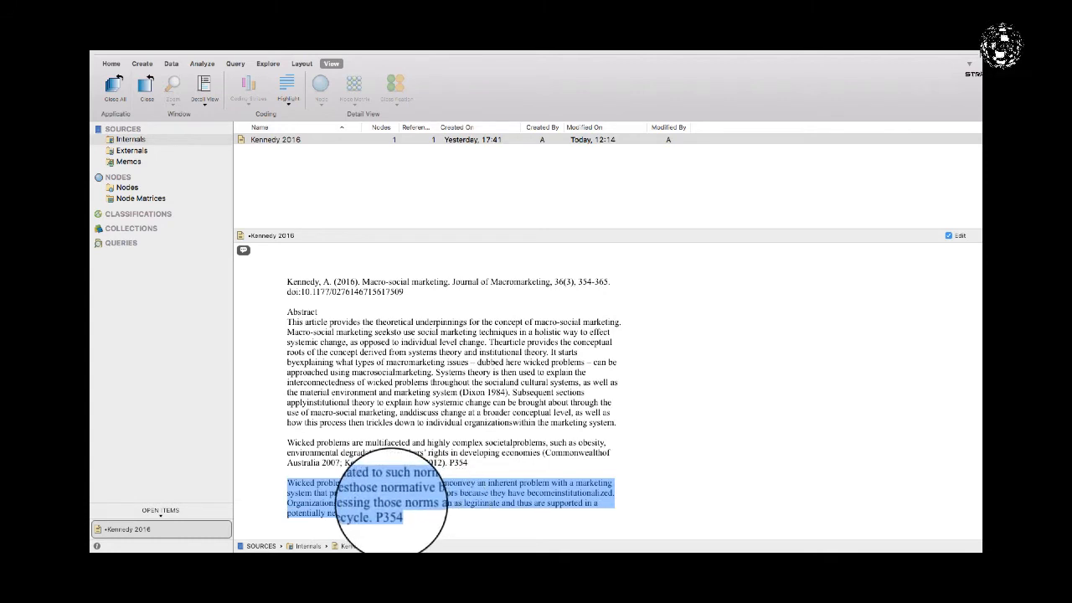
right_click(392, 501)
mouse_move(427, 503)
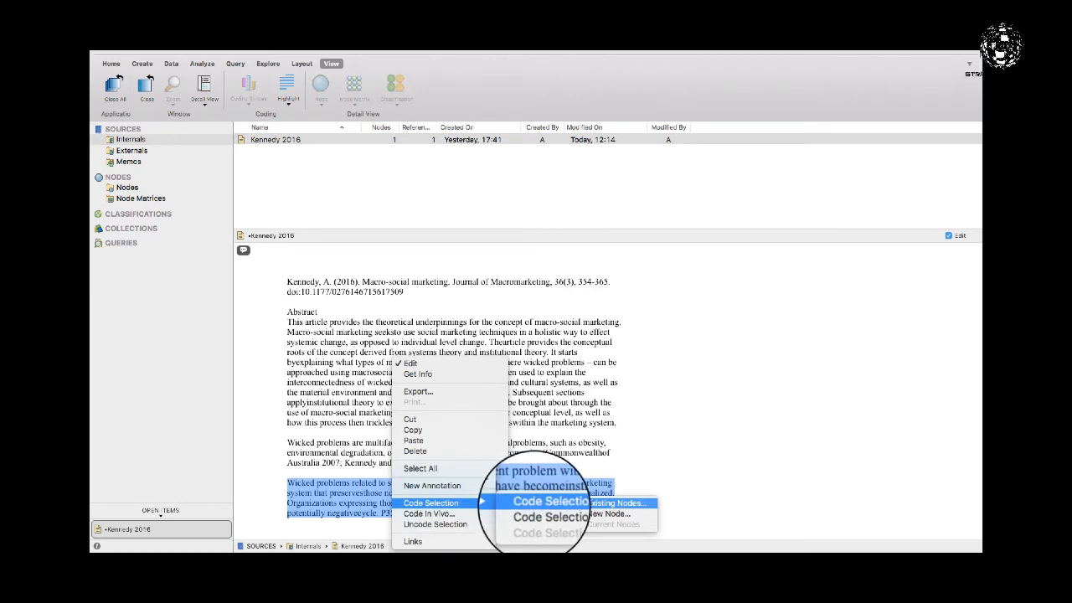
click(536, 503)
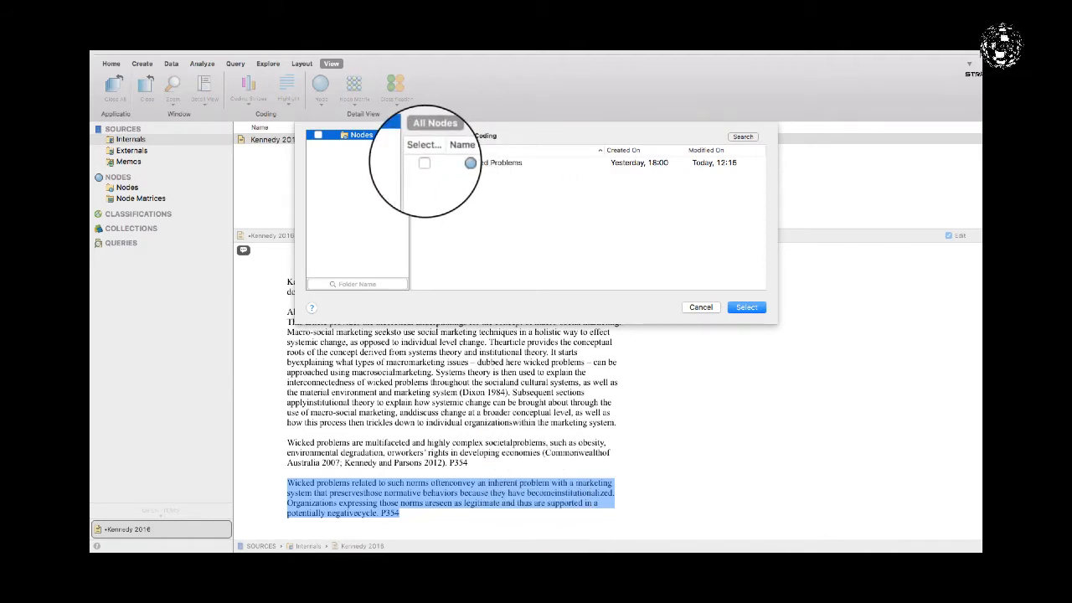
click(425, 163)
click(737, 307)
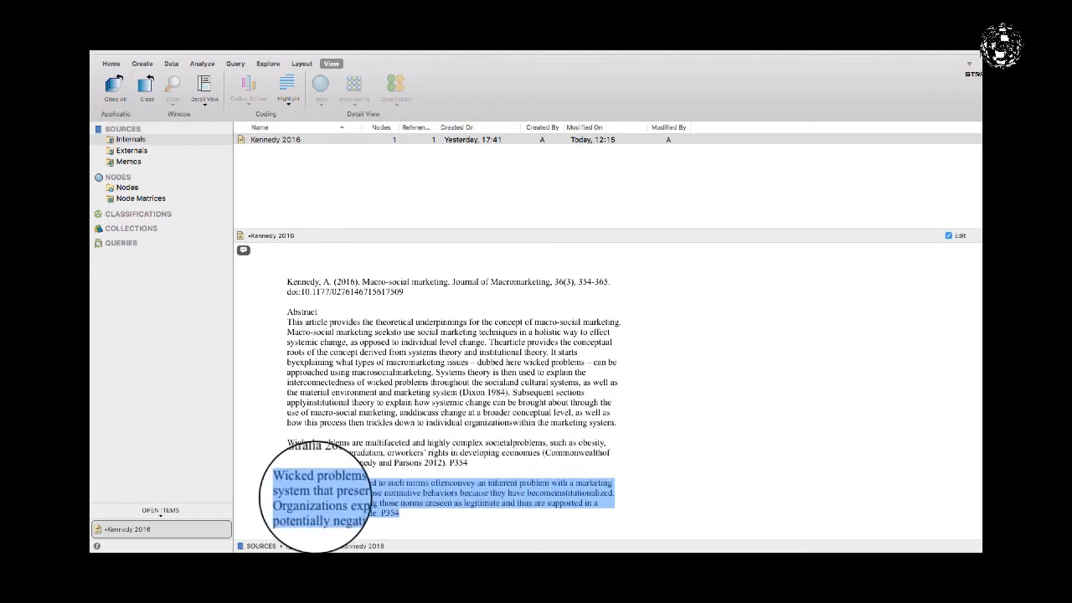
Code the second quotation at another new node as well, and insert the missing space in "preserves those"
right_click(325, 494)
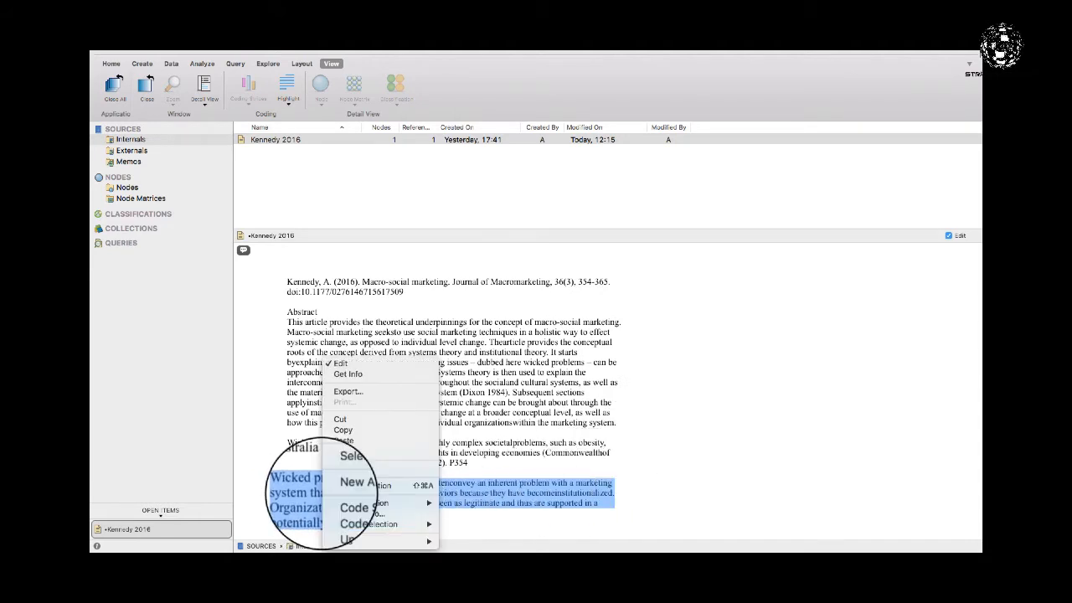
mouse_move(402, 502)
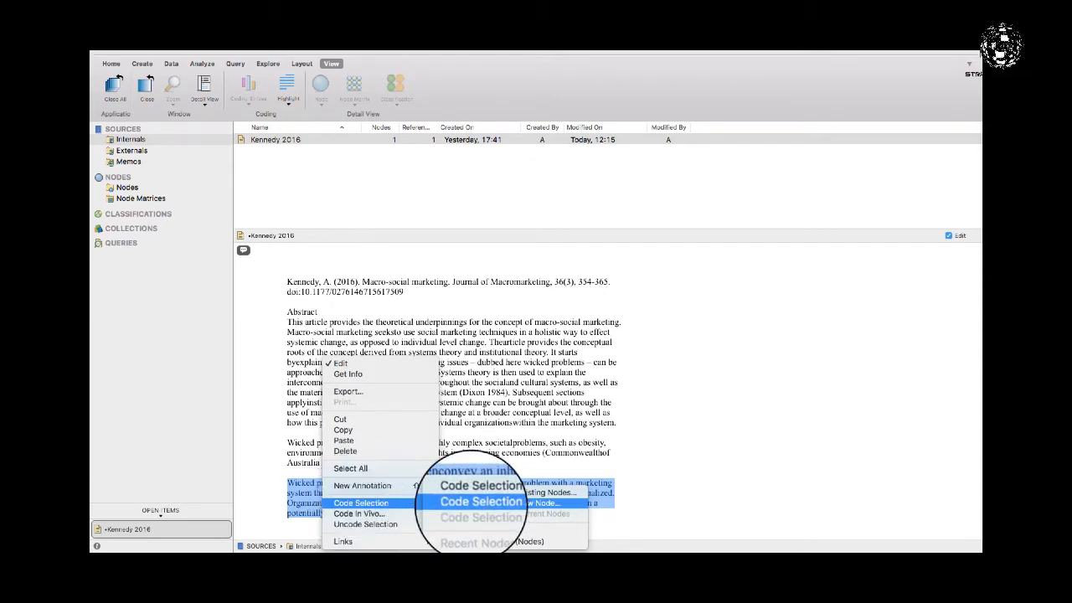
click(472, 503)
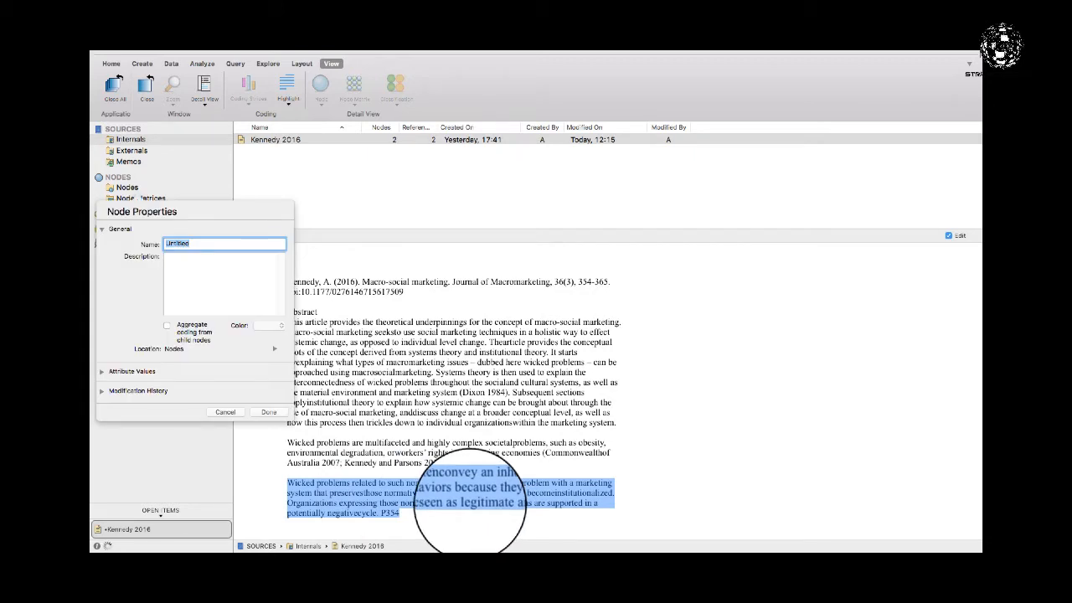
click(268, 411)
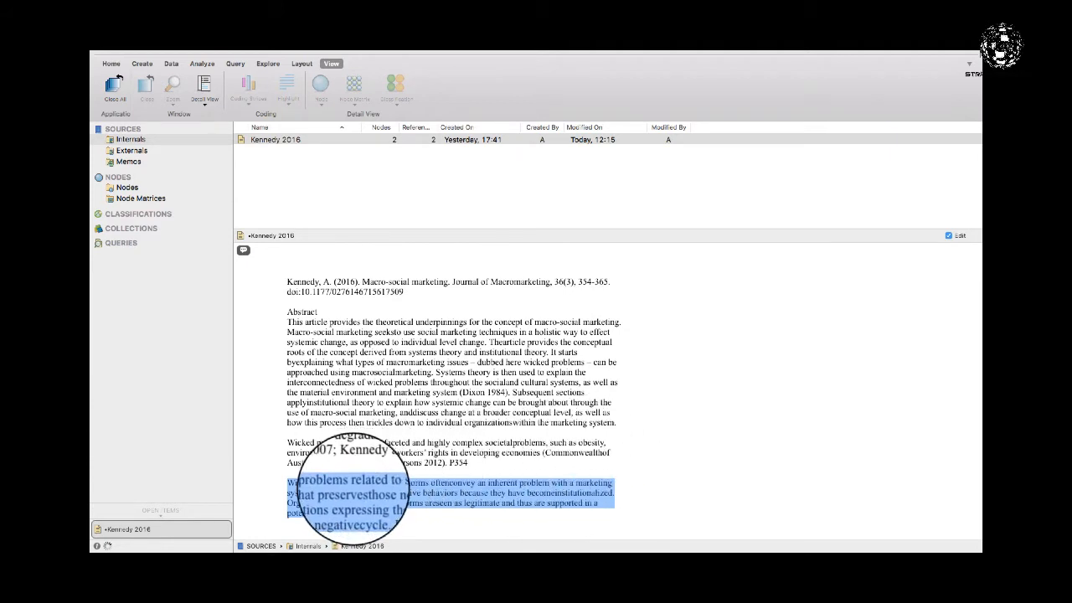
click(356, 506)
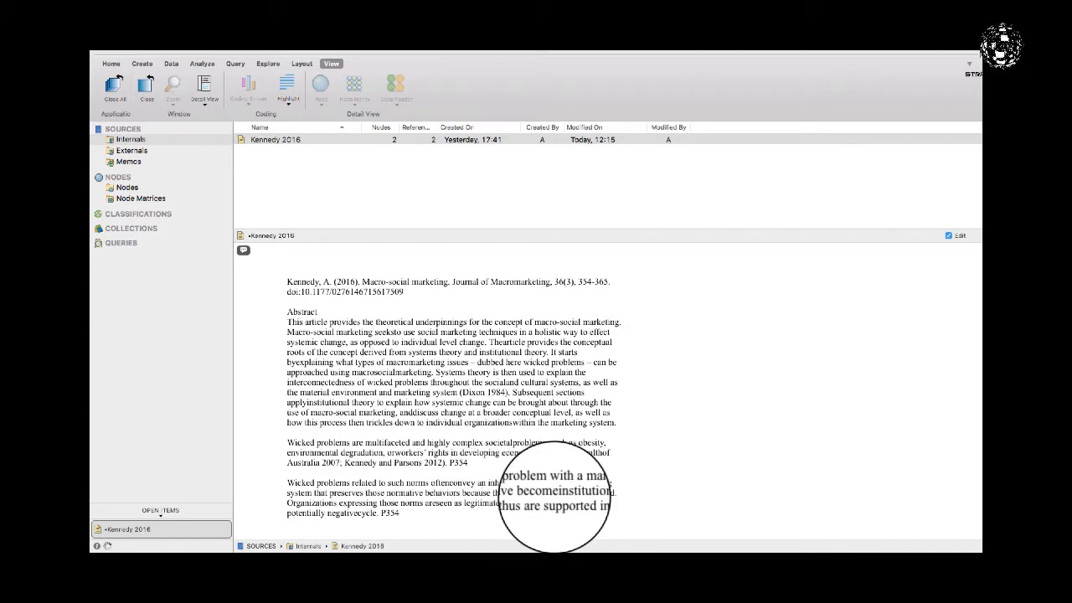
click(559, 493)
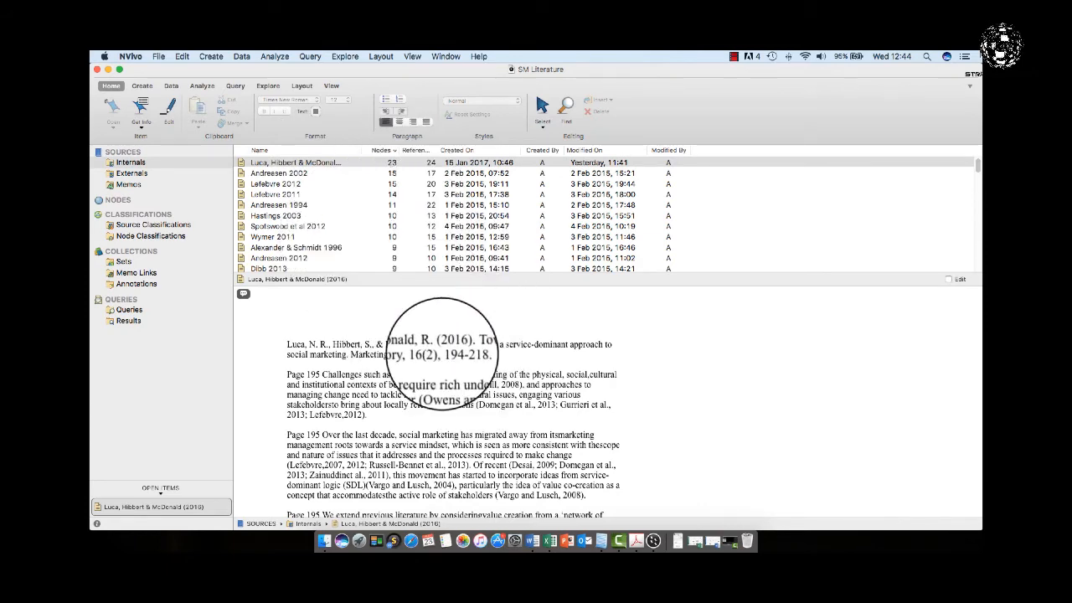
Show coding stripes for all nodes coding the open 2016 article in the SM Literature project, and widen the stripes area
scroll(442, 351, down, 5)
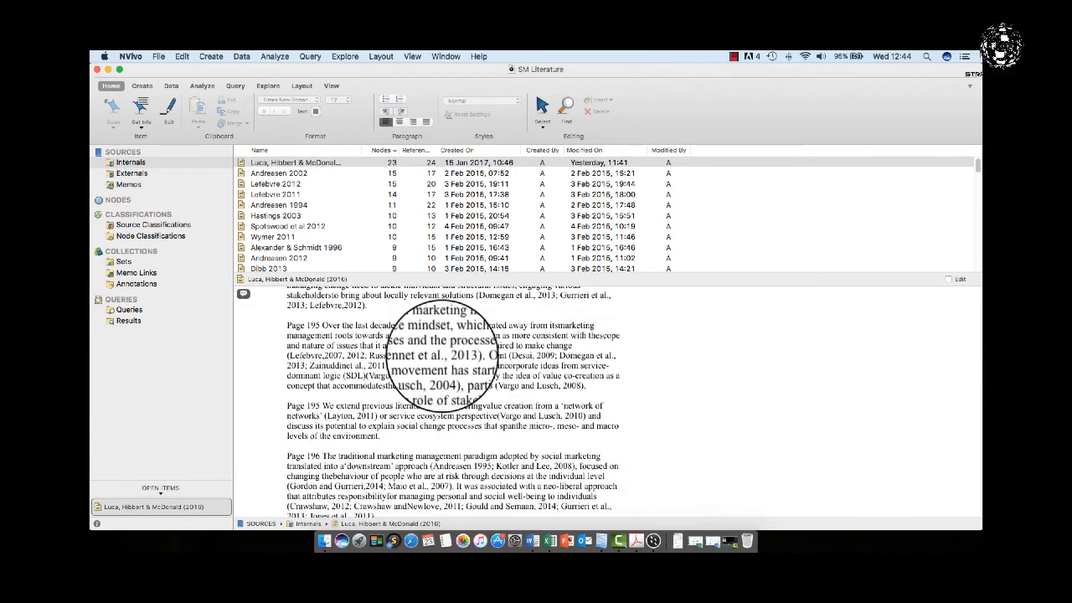
scroll(443, 355, down, 2)
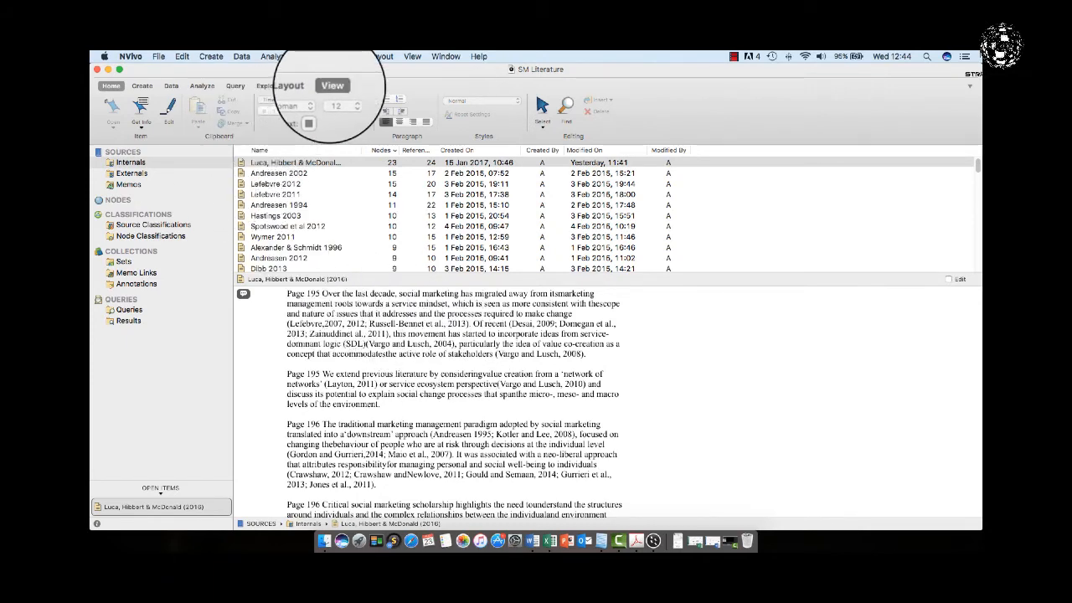
click(333, 86)
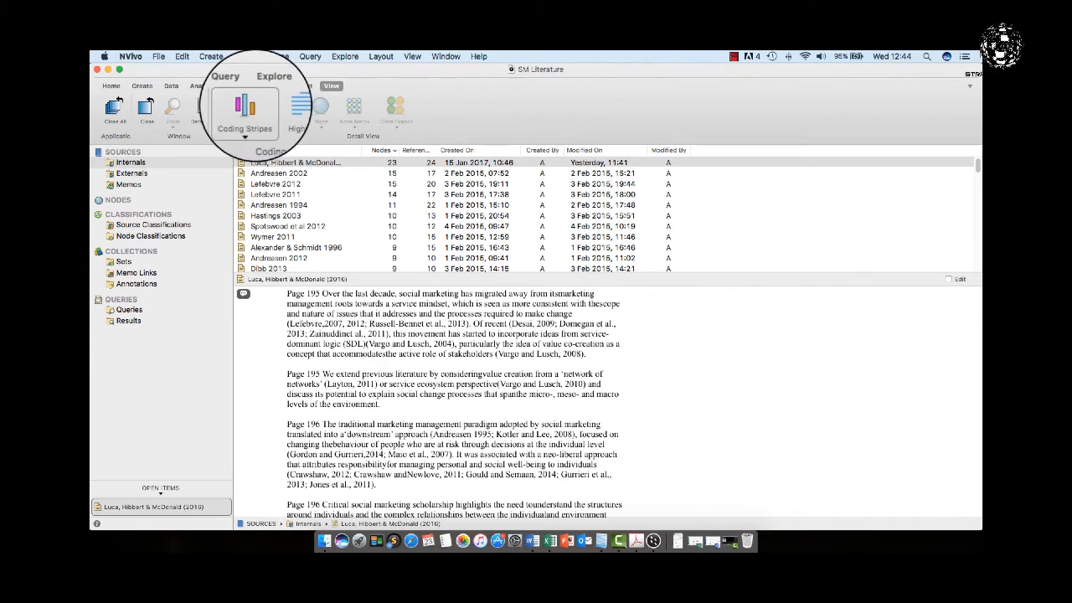
click(245, 108)
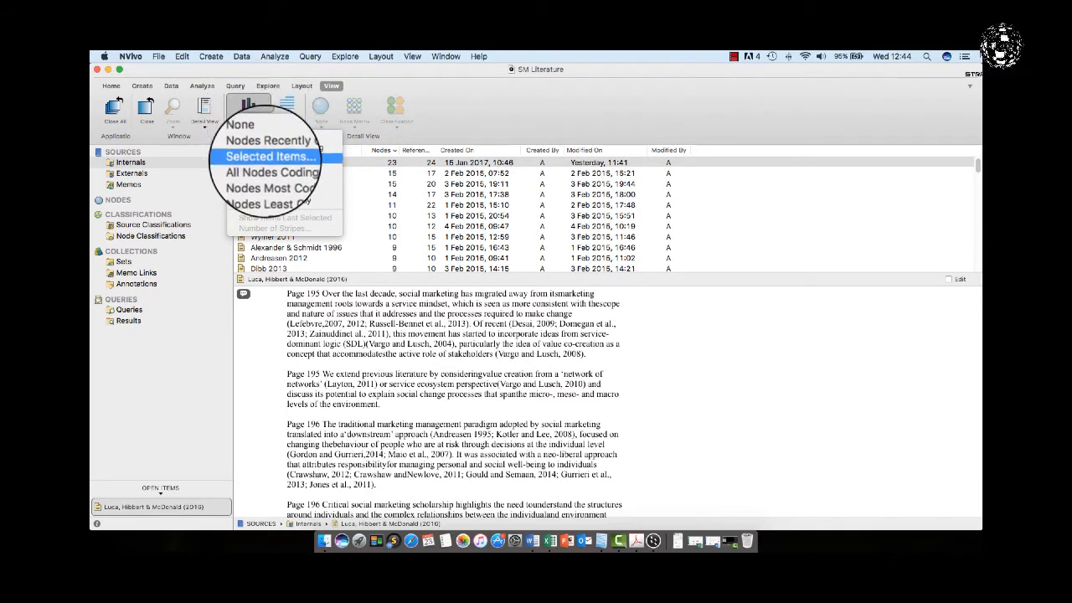
click(266, 171)
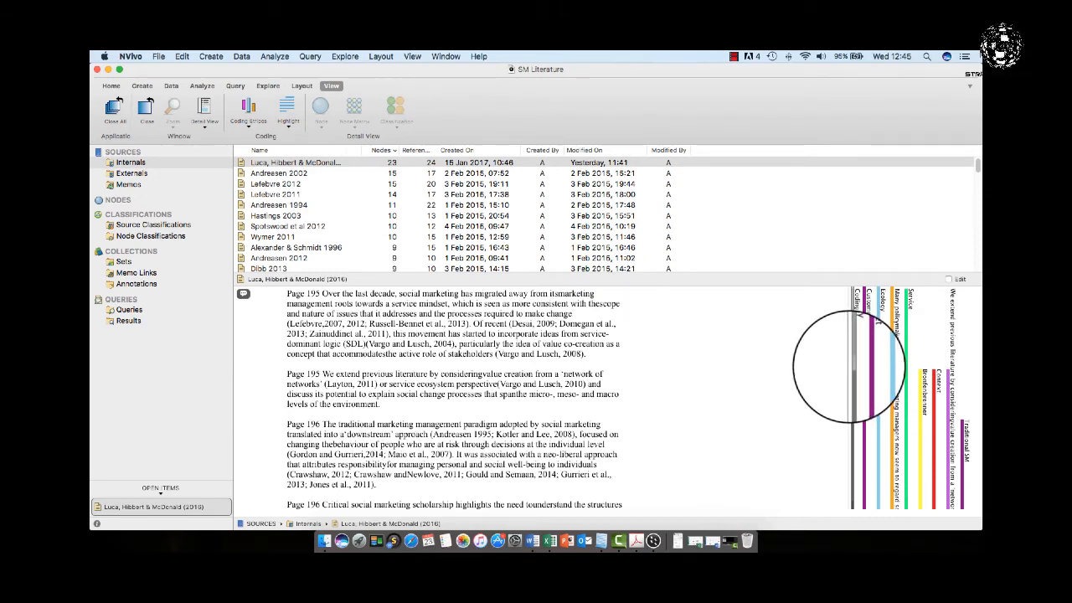
drag(837, 367, 761, 375)
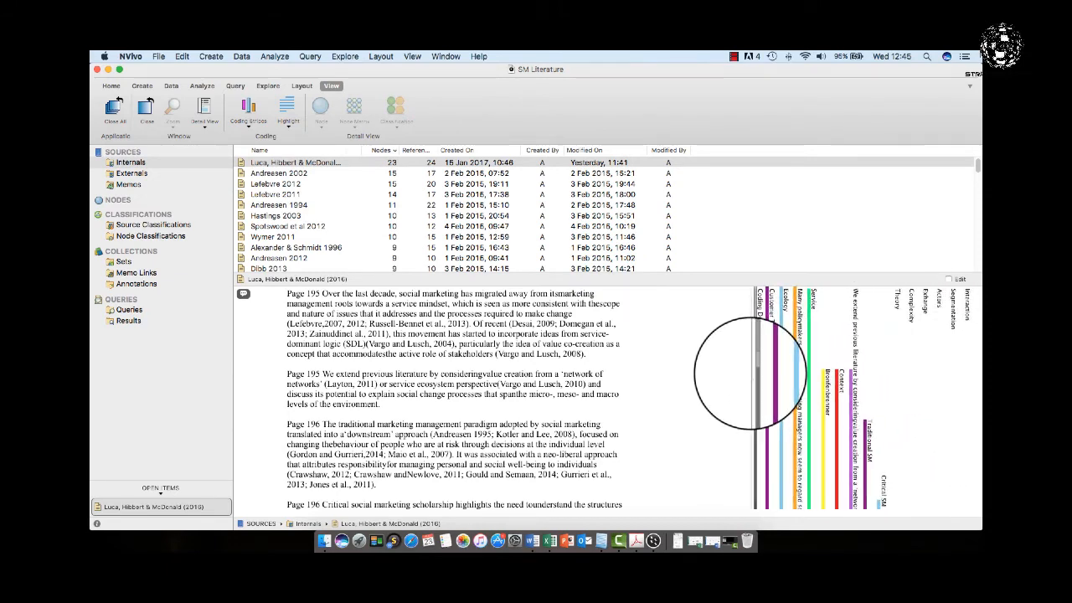
Highlight the coding for all nodes in the open article and review its quotations alongside the coding stripes
scroll(760, 375, down, 3)
scroll(760, 375, down, 2)
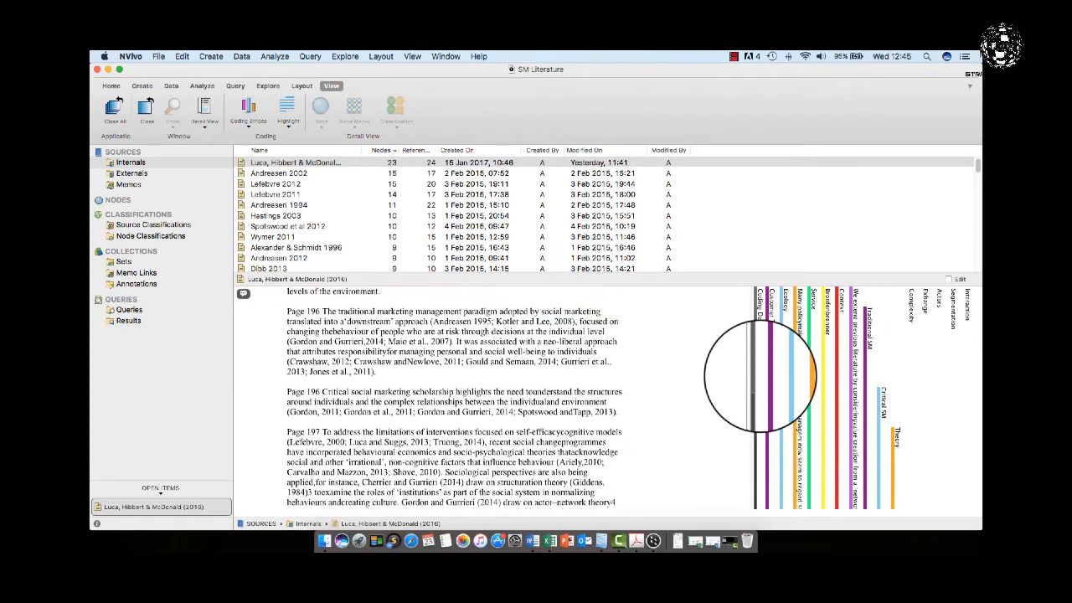
scroll(759, 375, down, 3)
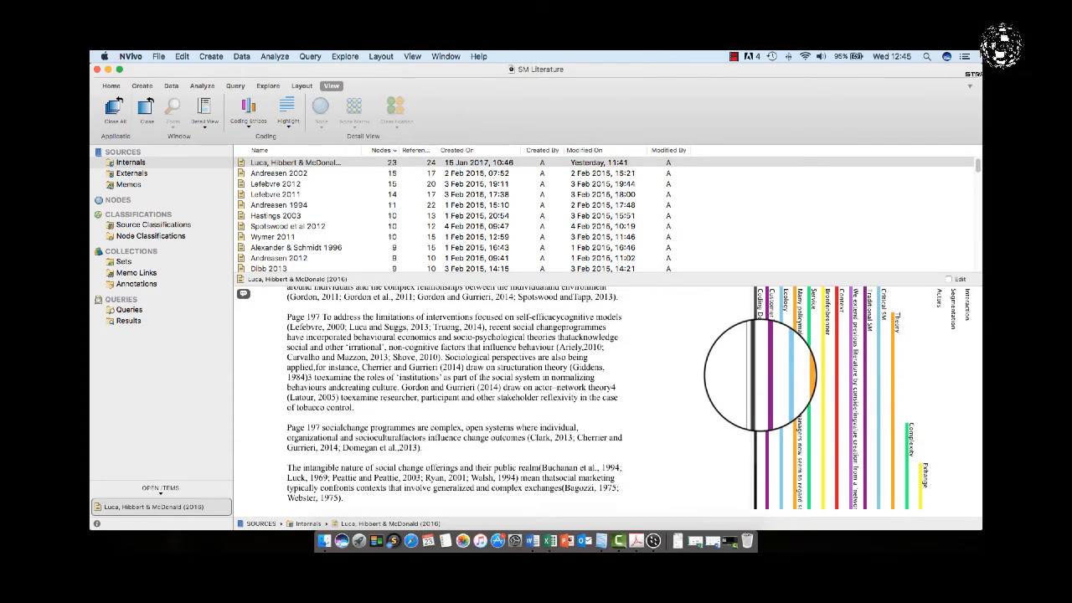
scroll(760, 375, down, 4)
scroll(760, 375, down, 15)
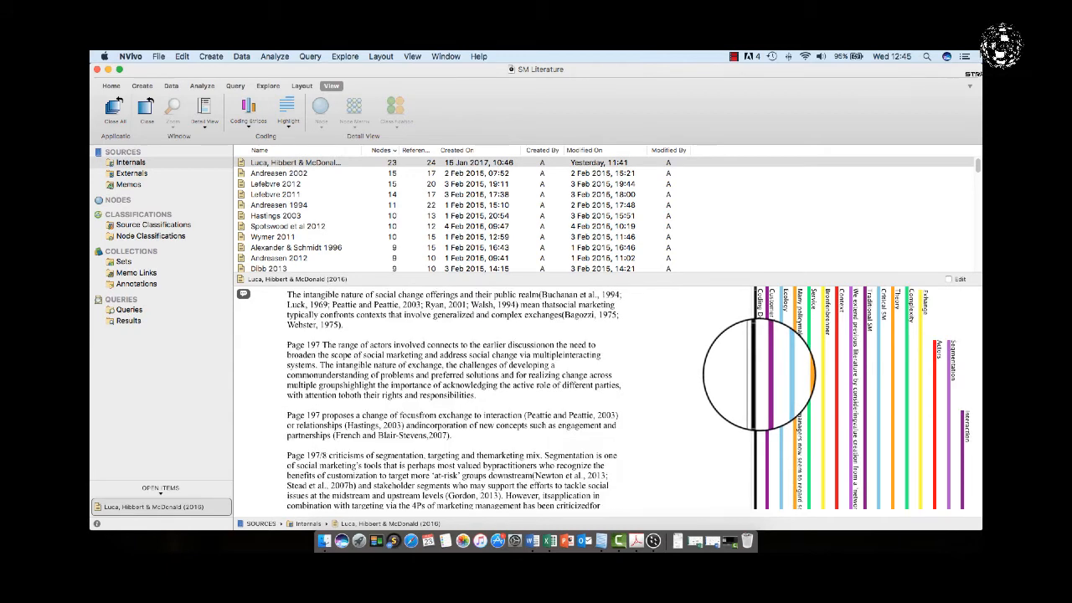
scroll(759, 375, up, 5)
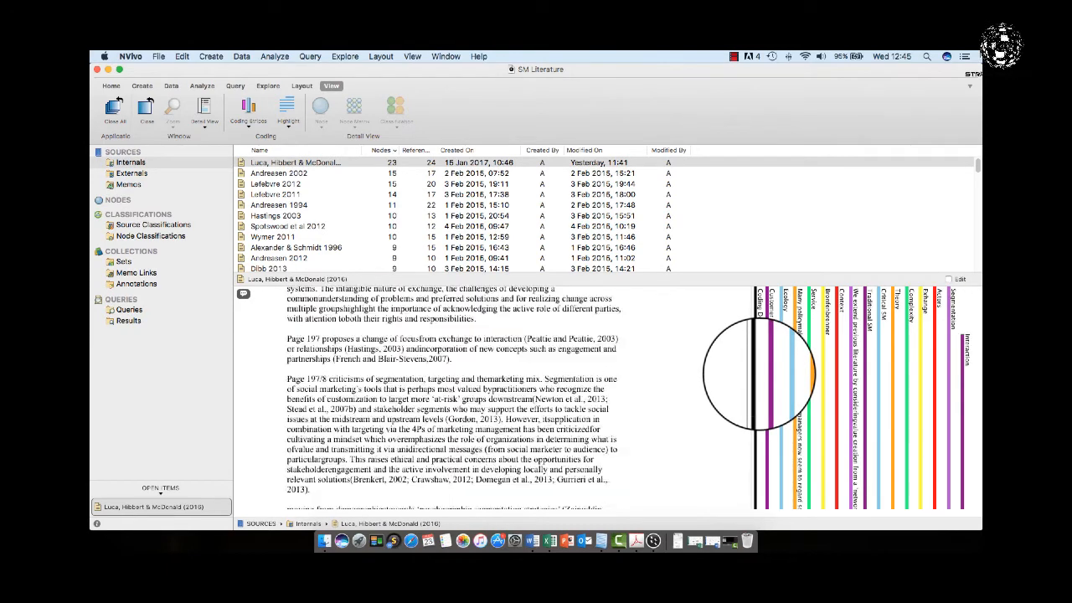
click(286, 113)
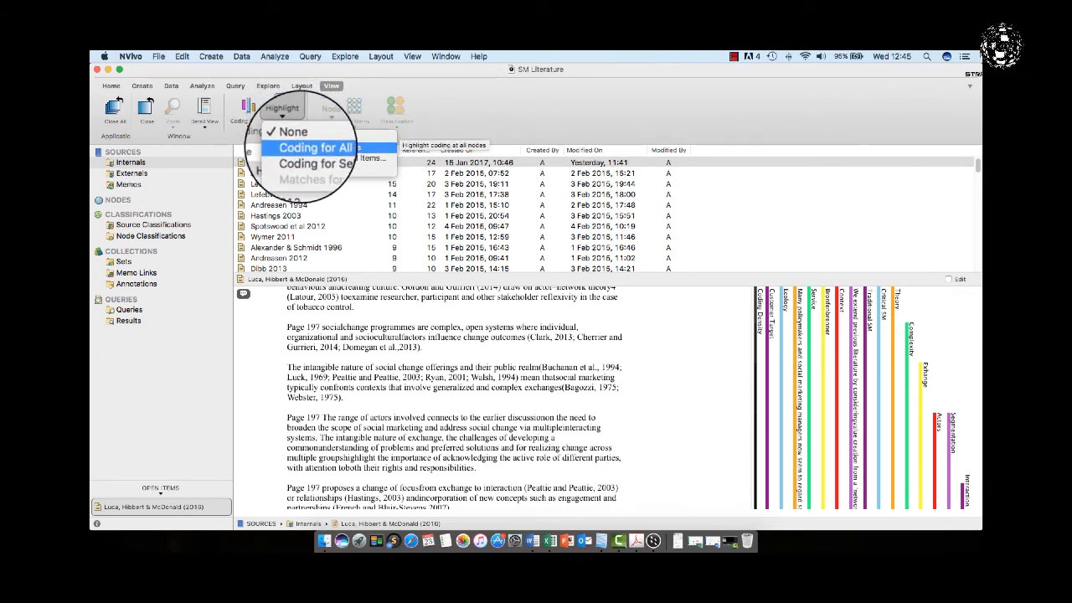
click(300, 146)
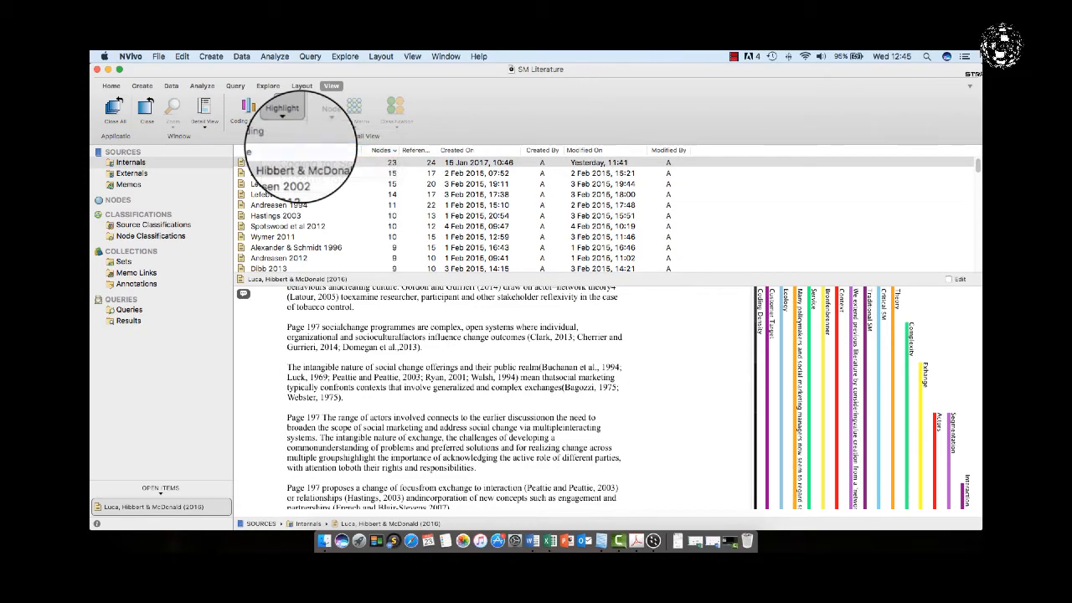
scroll(531, 357, down, 12)
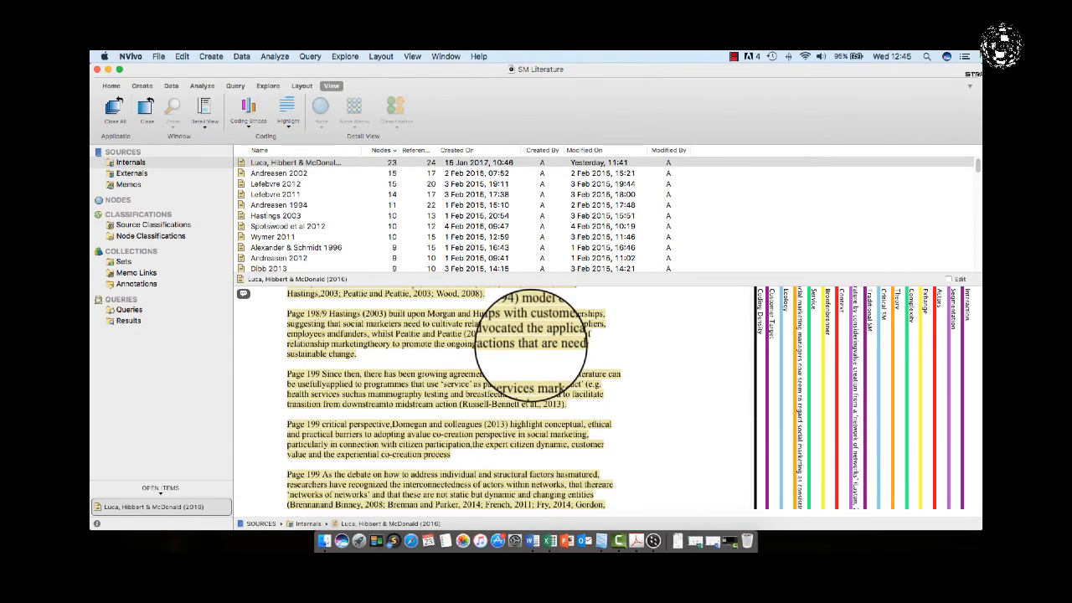
scroll(530, 346, up, 12)
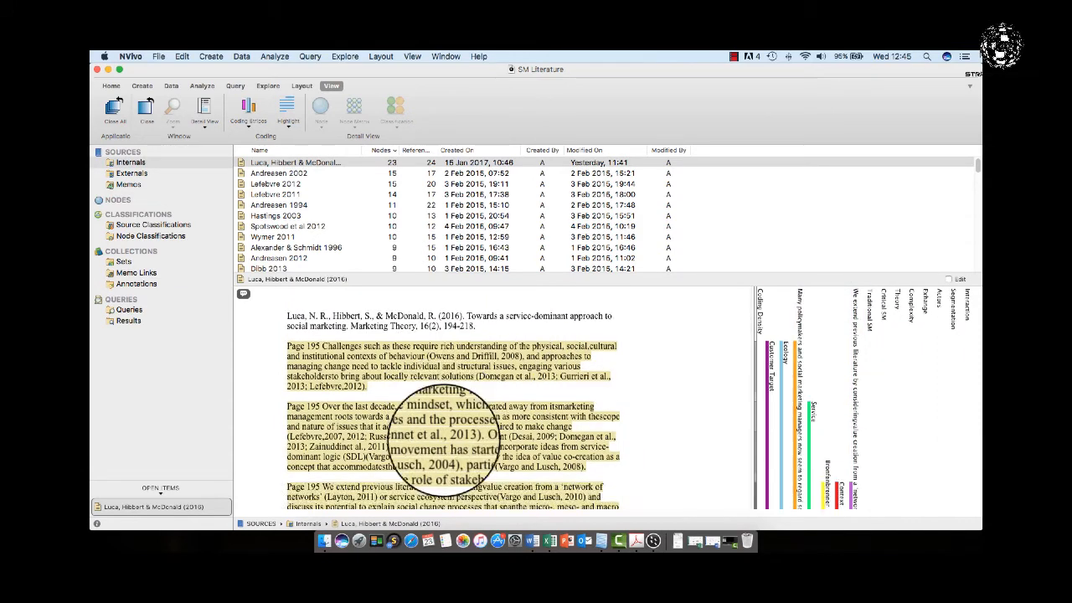
Limit the coding stripes in the open 2016 article to the selected Co-creation node
scroll(444, 435, down, 3)
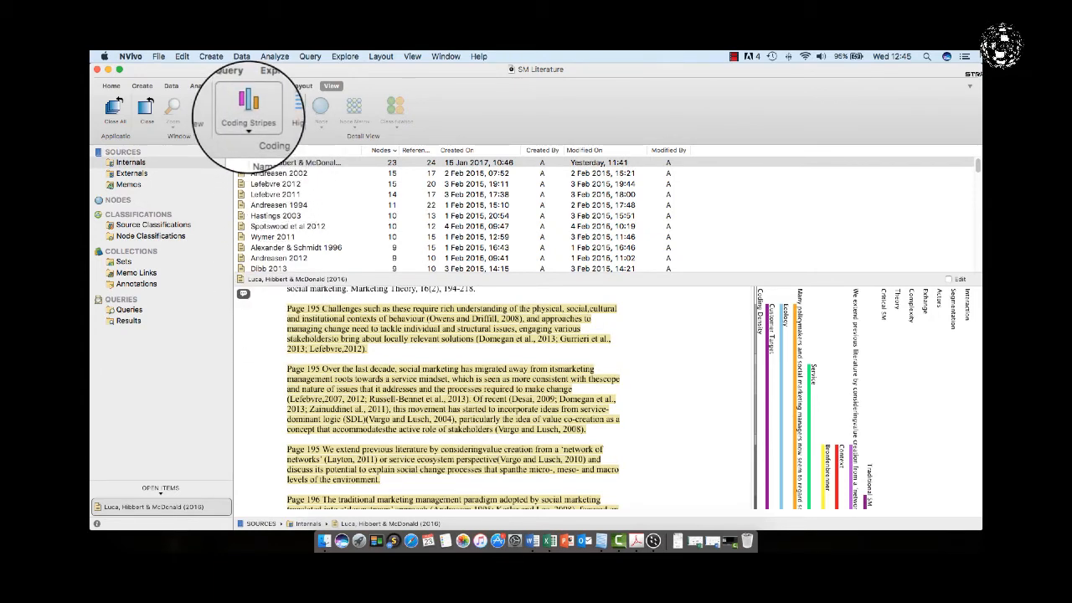
click(248, 113)
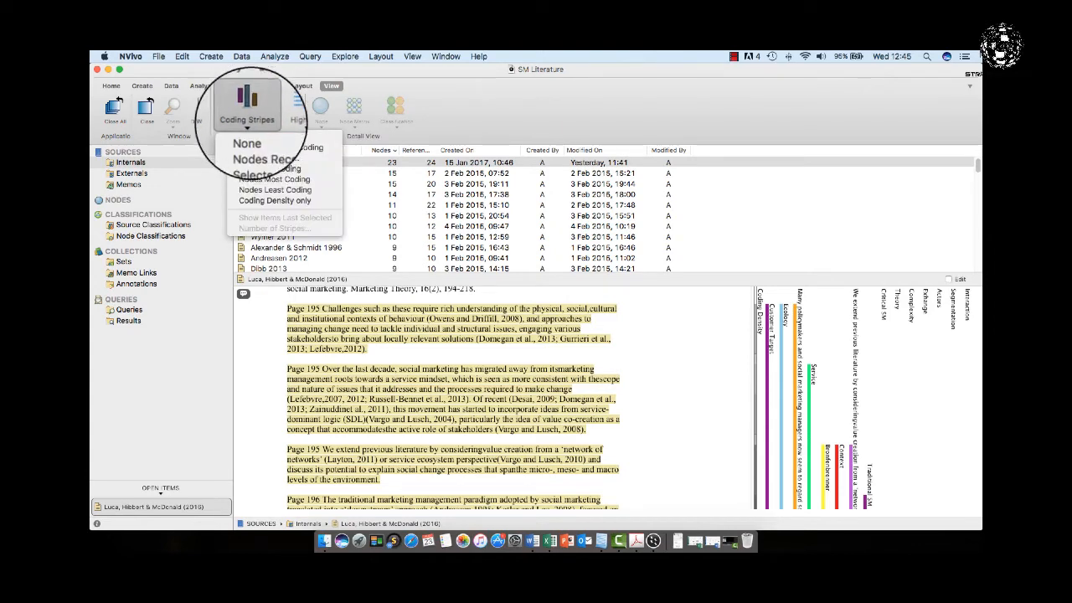
click(266, 158)
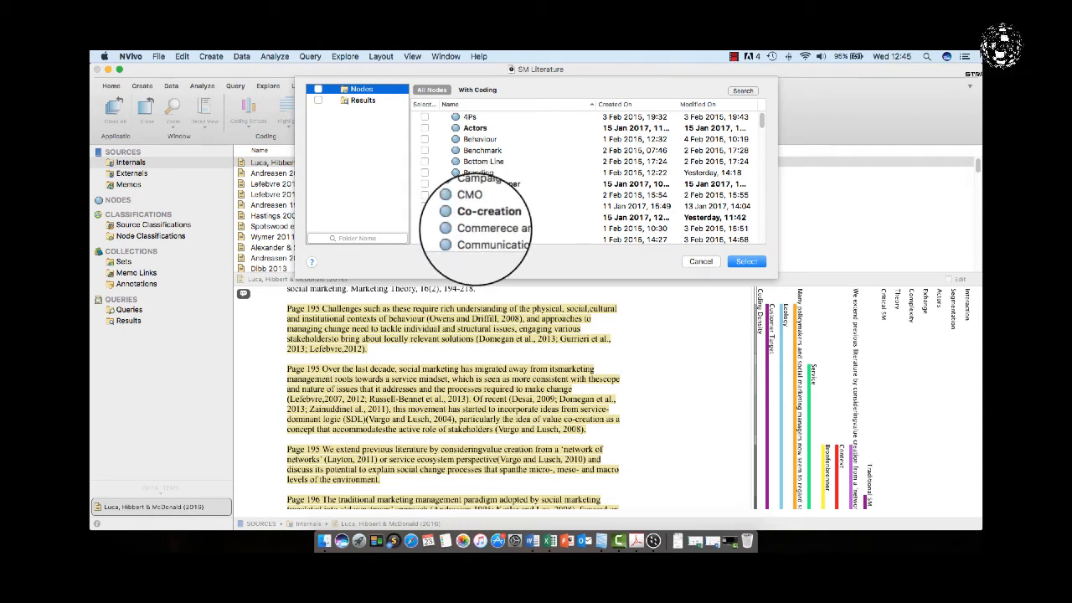
click(426, 217)
click(425, 217)
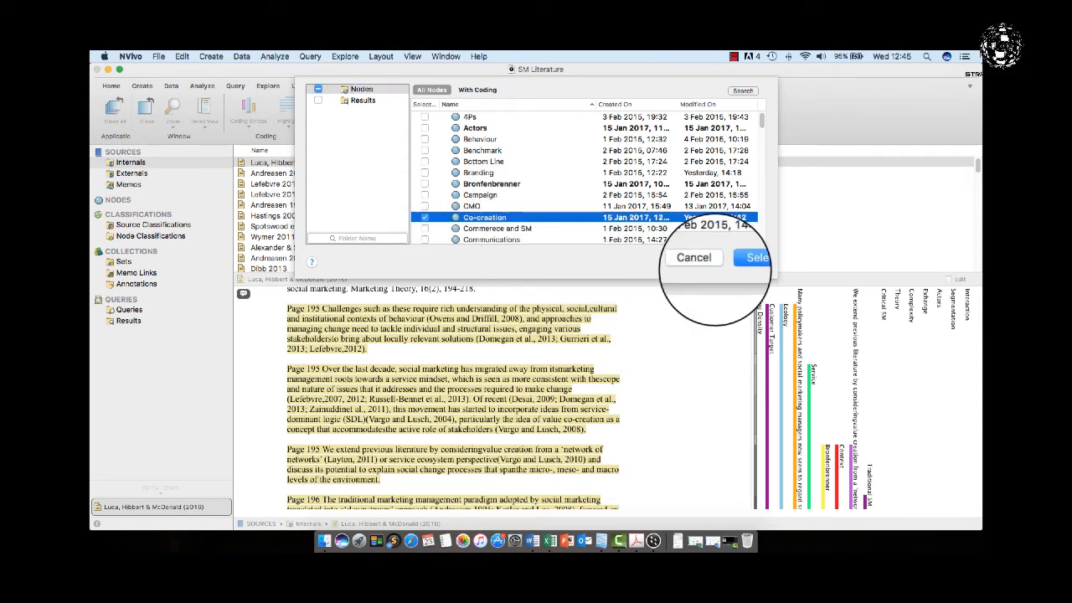
click(745, 261)
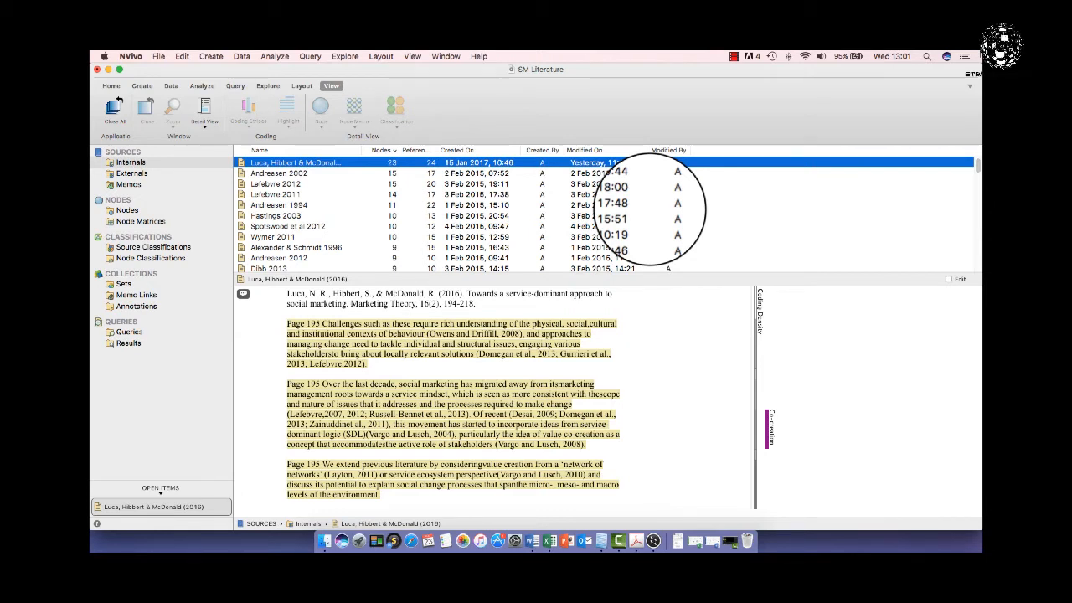
Find the Wise 2000 article among the internal sources and open it
scroll(432, 217, down, 10)
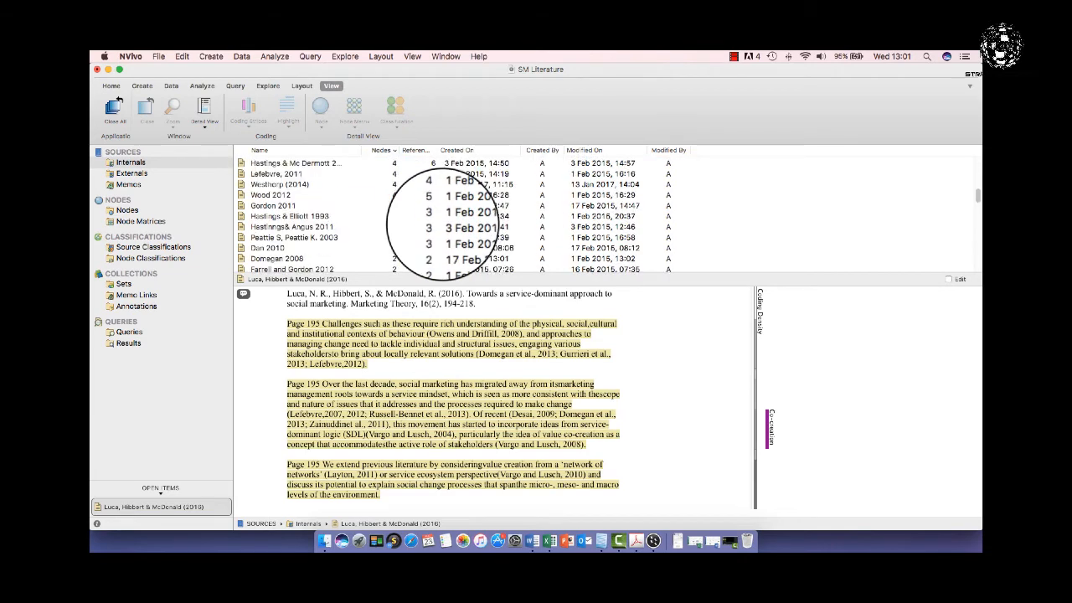
scroll(442, 222, down, 10)
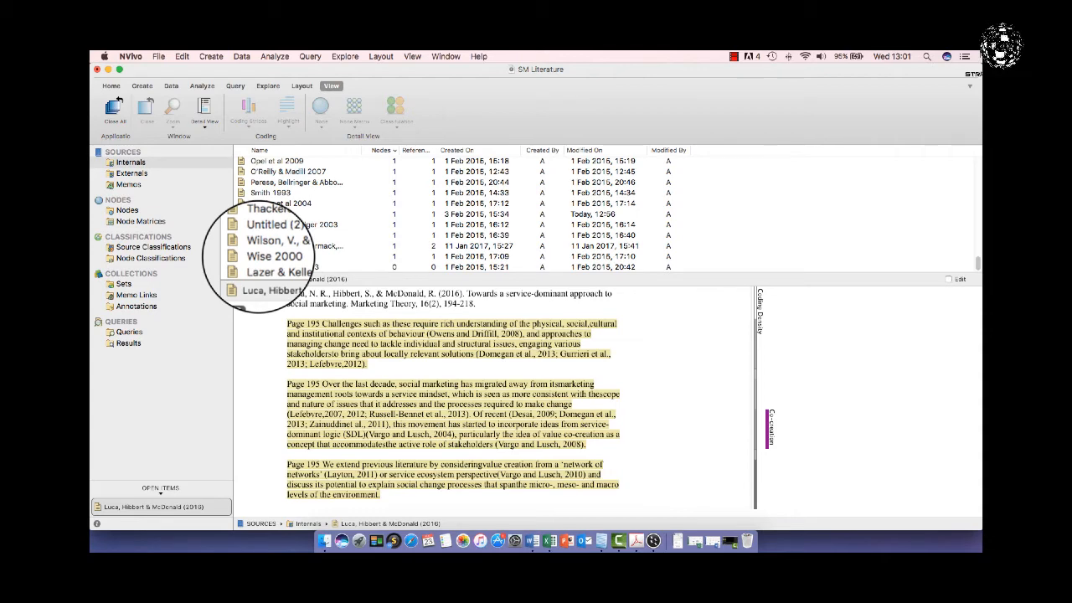
click(266, 255)
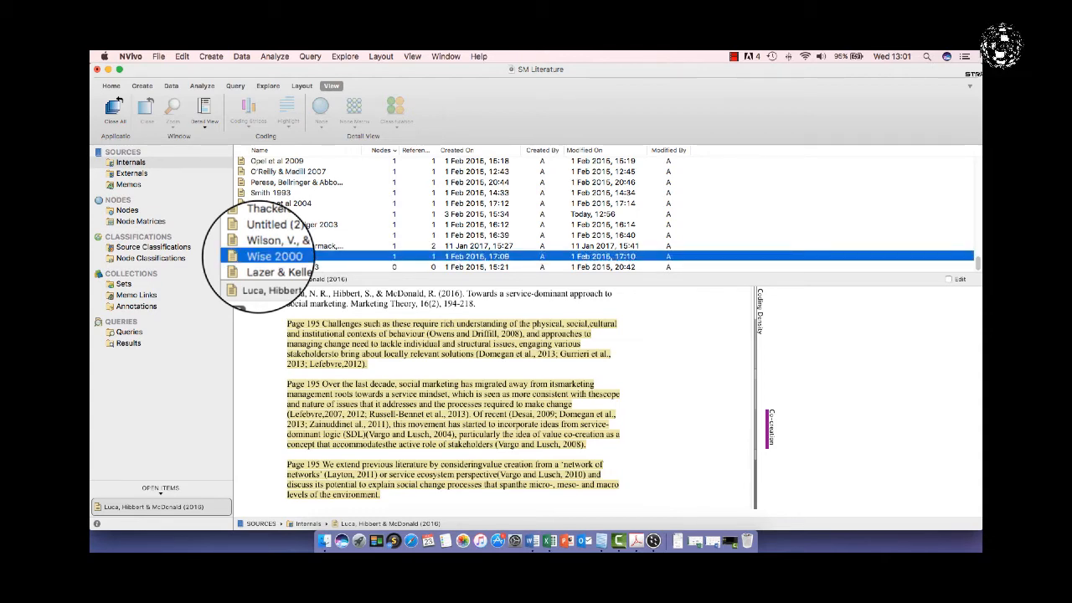
double_click(266, 255)
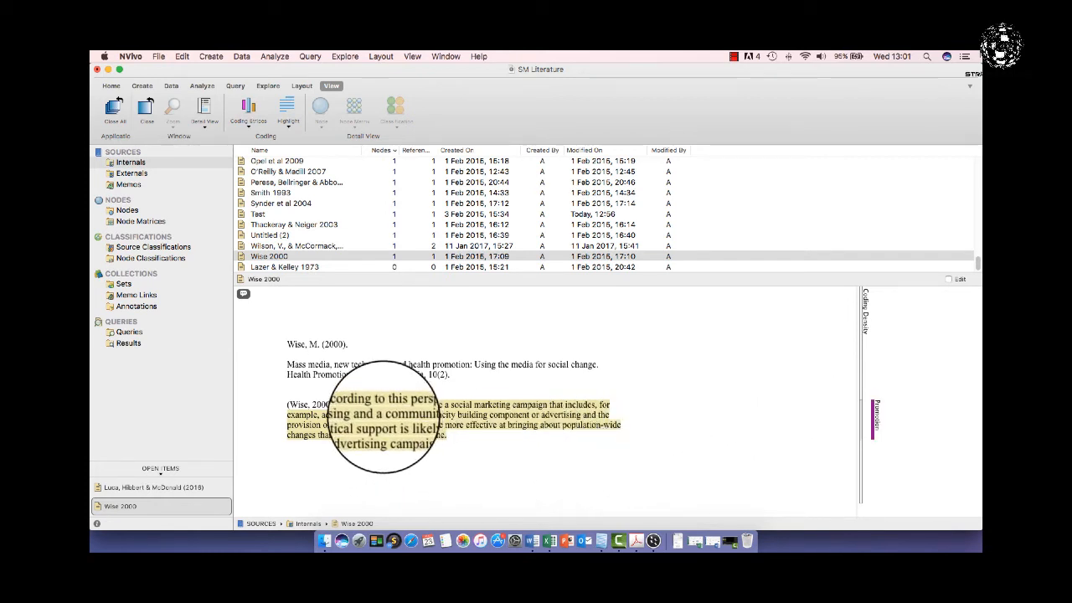
Uncode the single word "a" before "communitycapacity" in the Wise 2000 quotation at the existing Promotion node
double_click(381, 417)
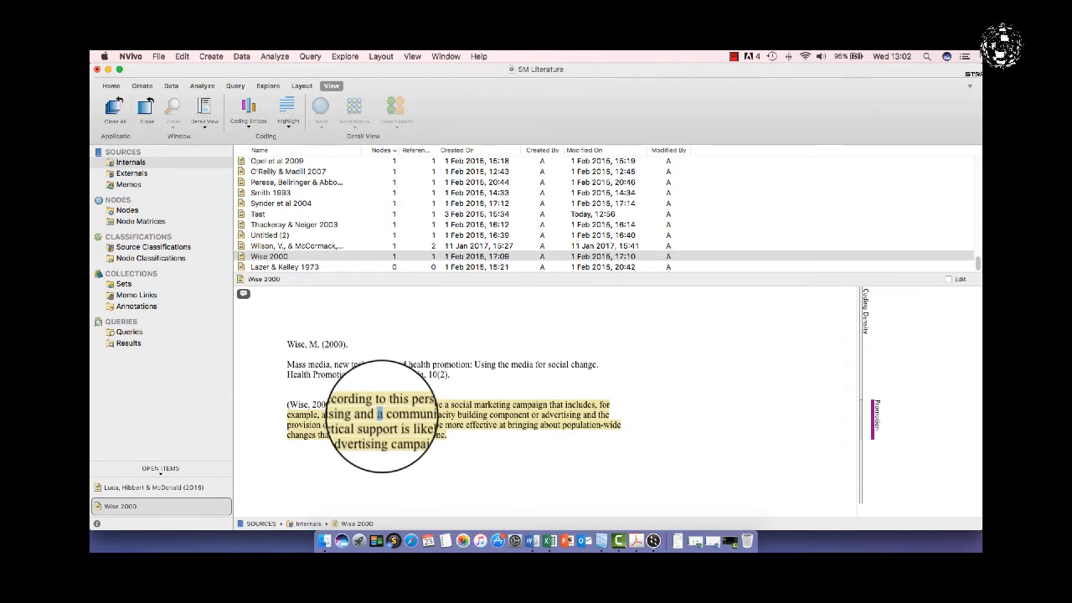
right_click(380, 414)
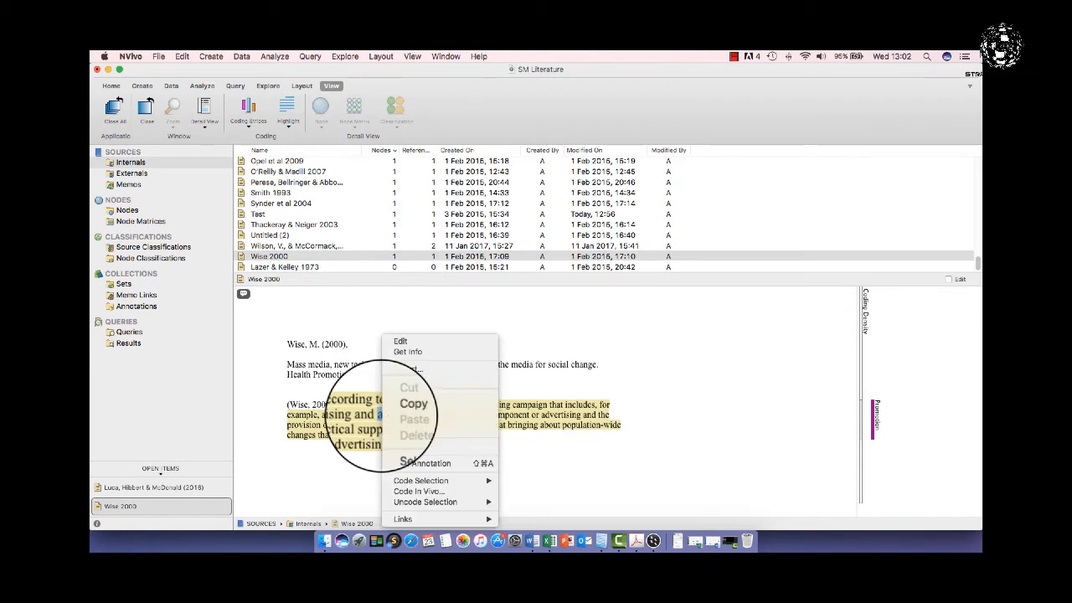
mouse_move(444, 502)
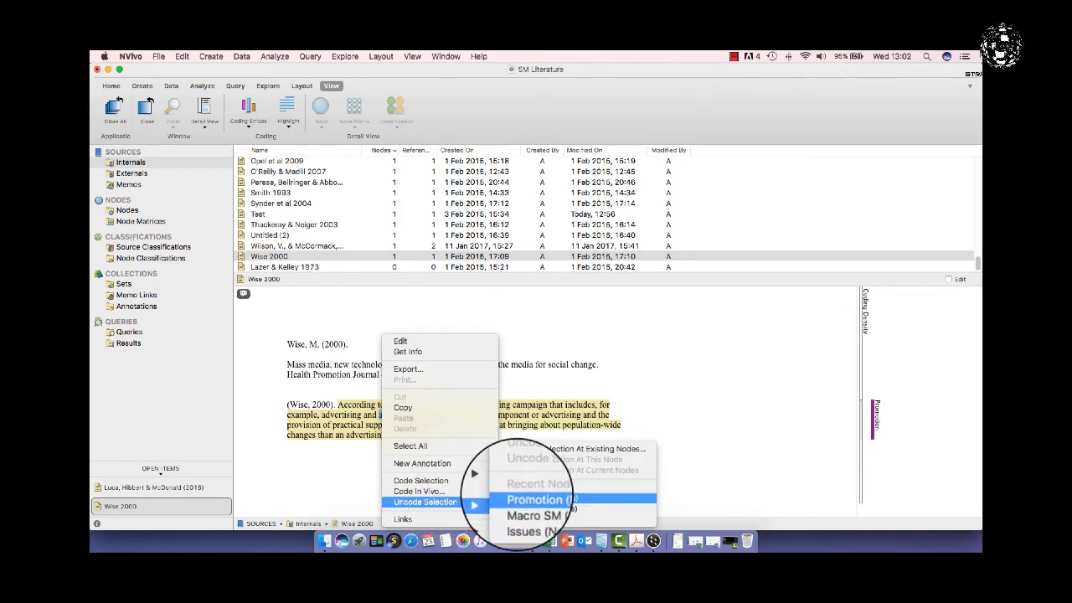
click(518, 492)
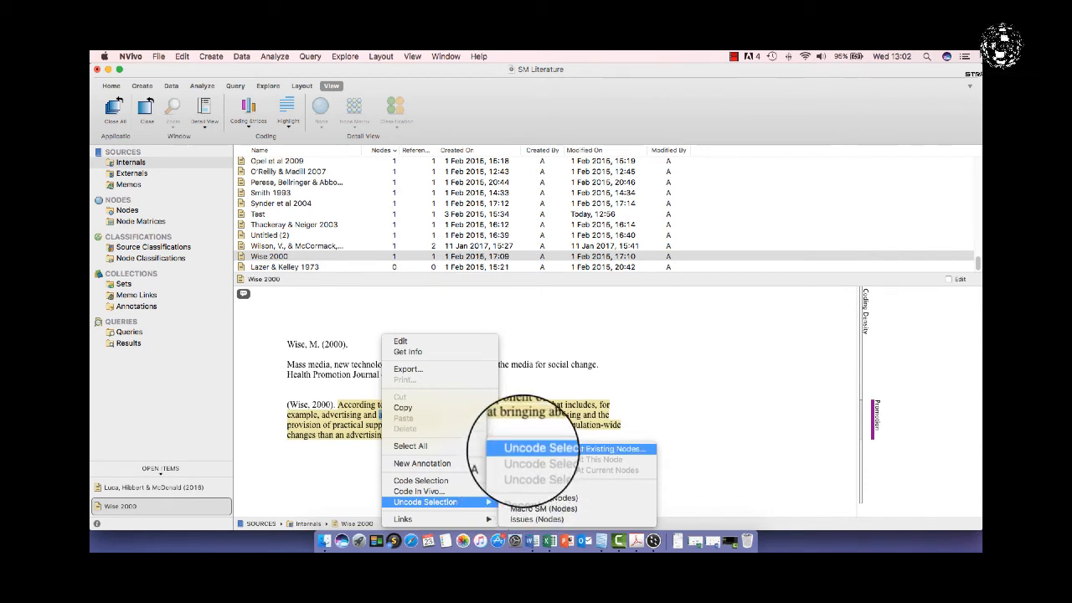
click(524, 448)
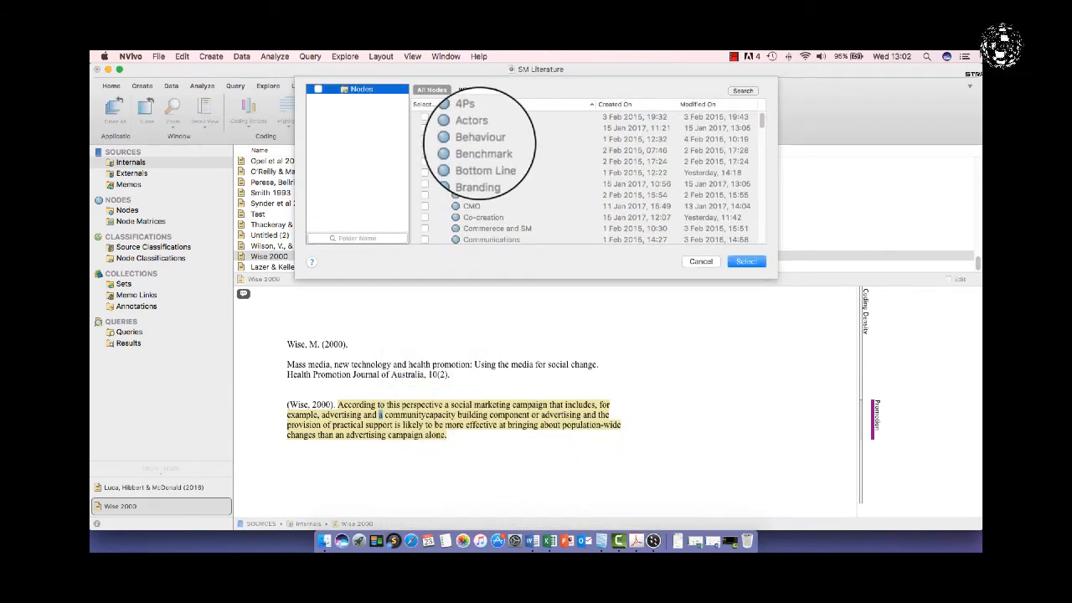
scroll(479, 142, down, 10)
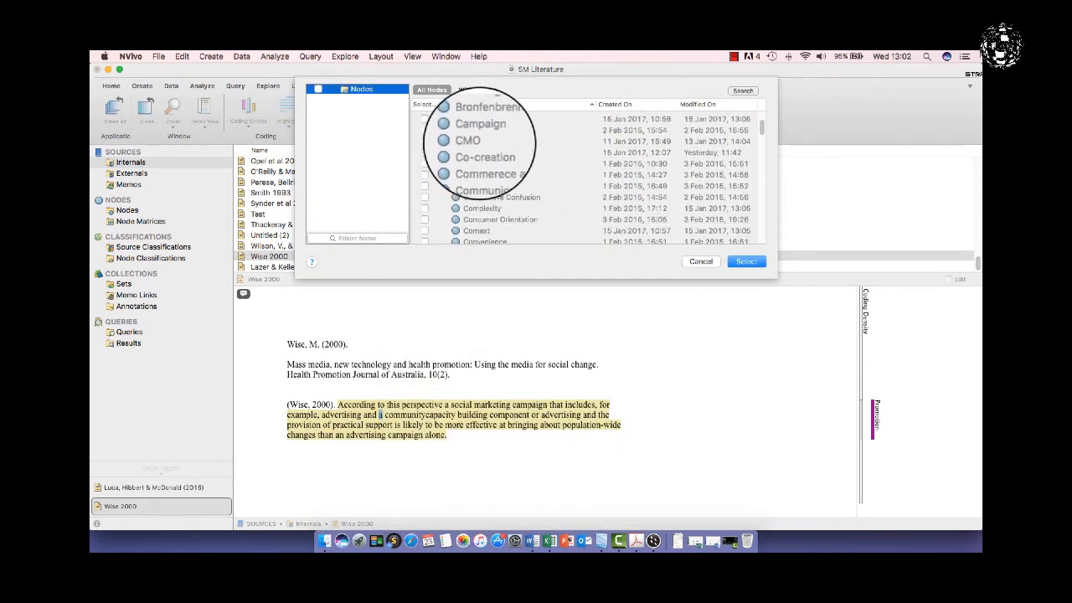
scroll(479, 142, down, 10)
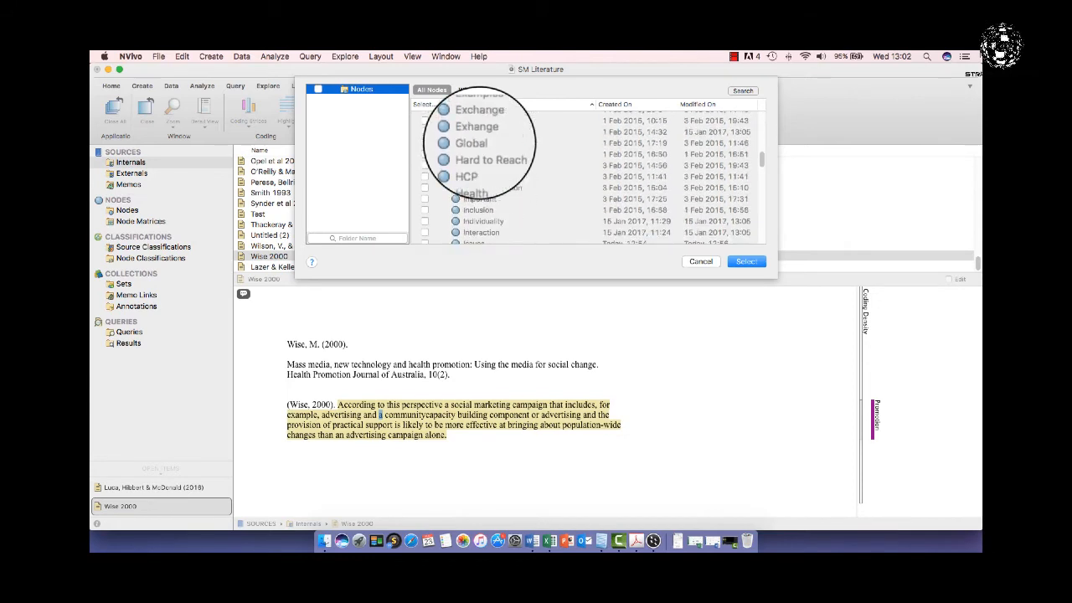
scroll(479, 143, down, 10)
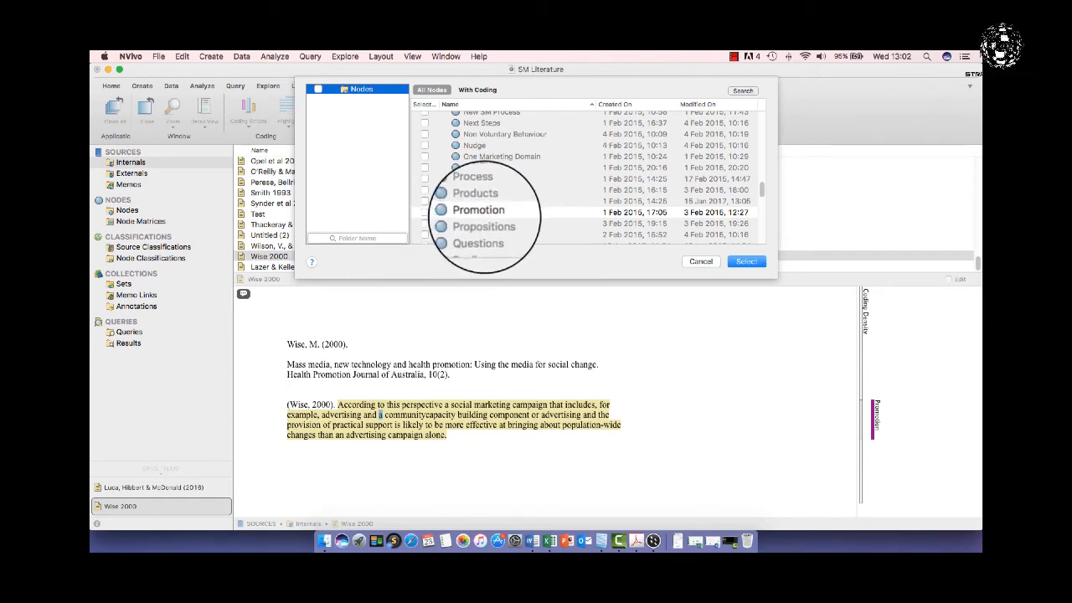
click(424, 212)
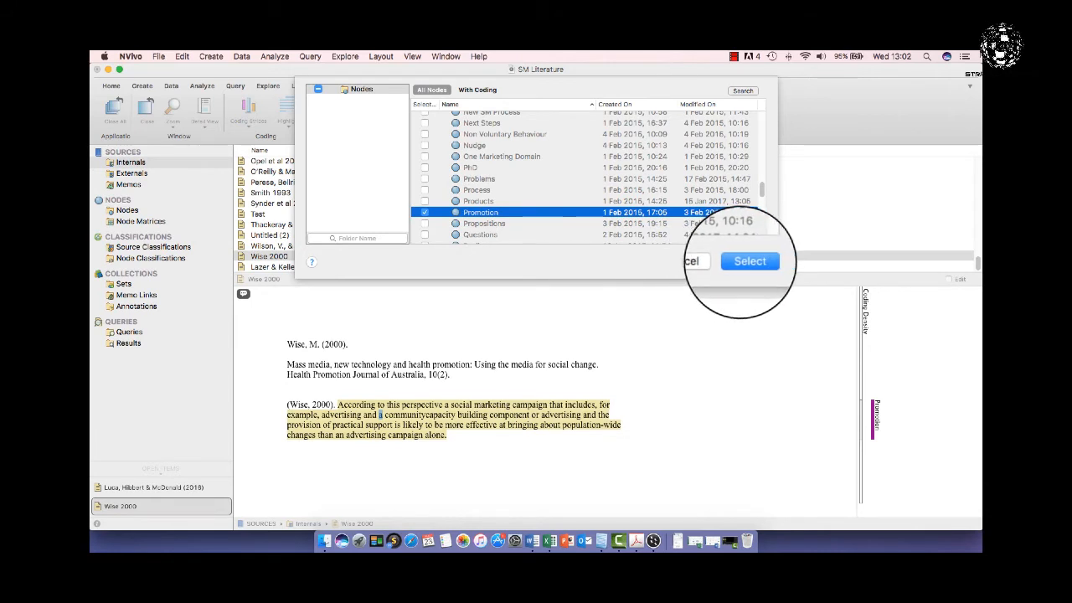
click(749, 262)
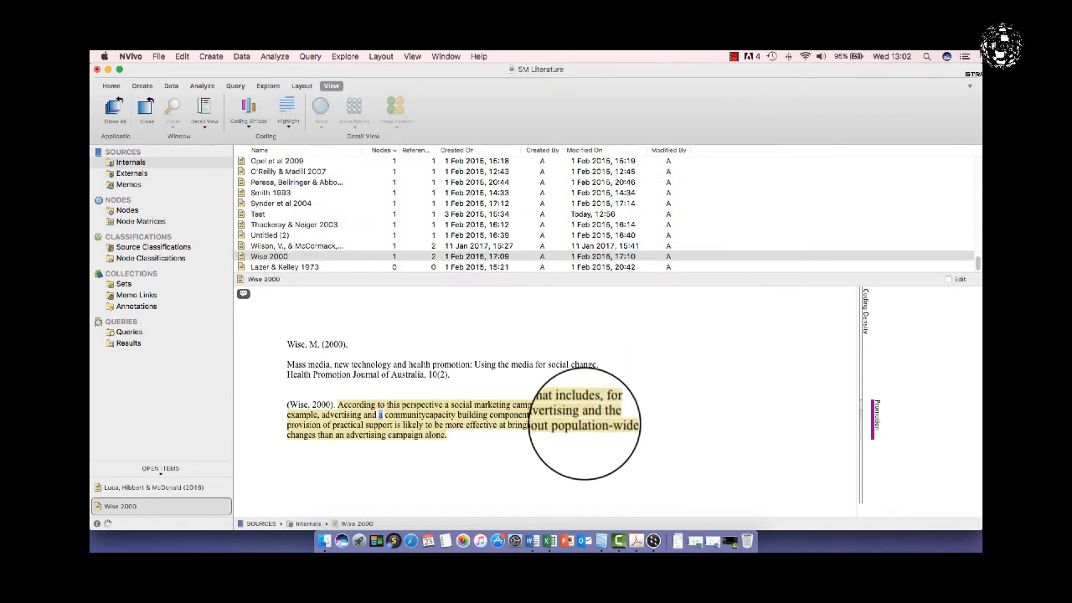
Undo the uncoding of the single word in the quotation
click(582, 423)
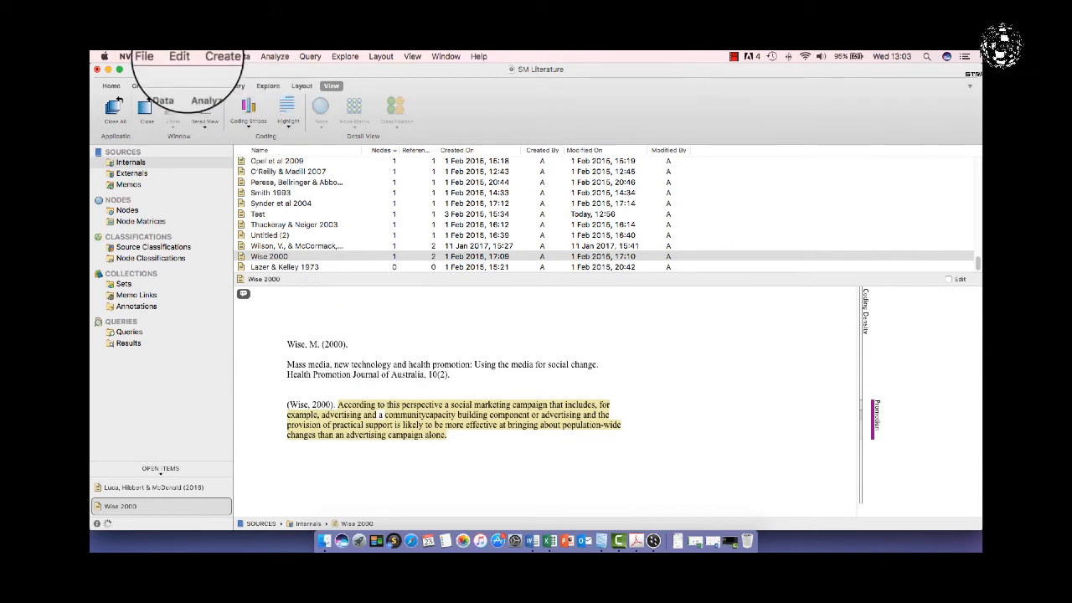
click(180, 56)
click(189, 68)
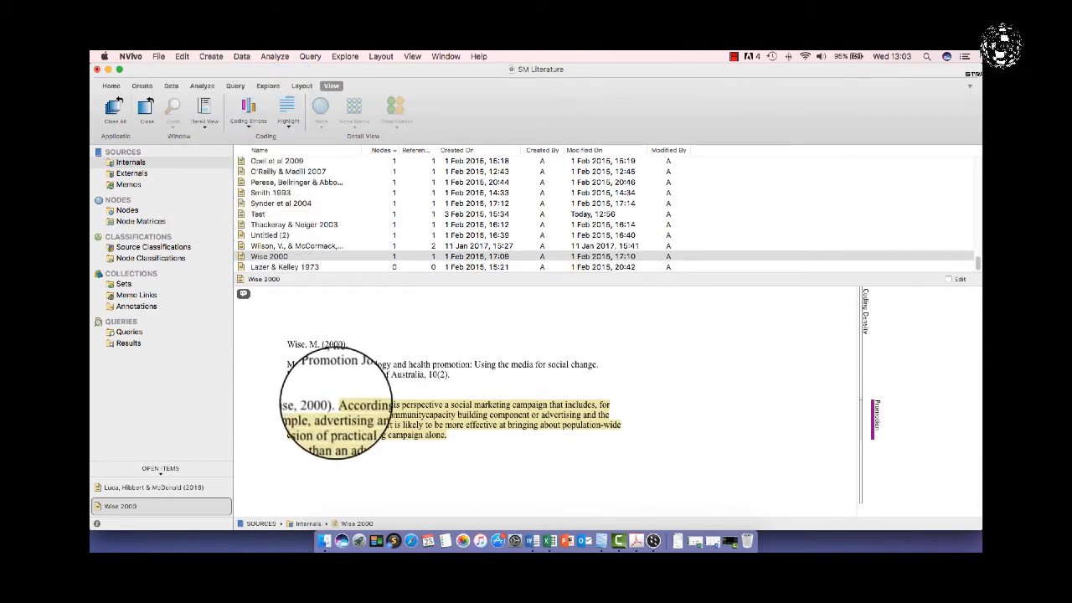
Uncode the whole Wise 2000 quotation, from "According to this perspective" to "campaign alone", at the existing Promotion node
drag(335, 404, 443, 450)
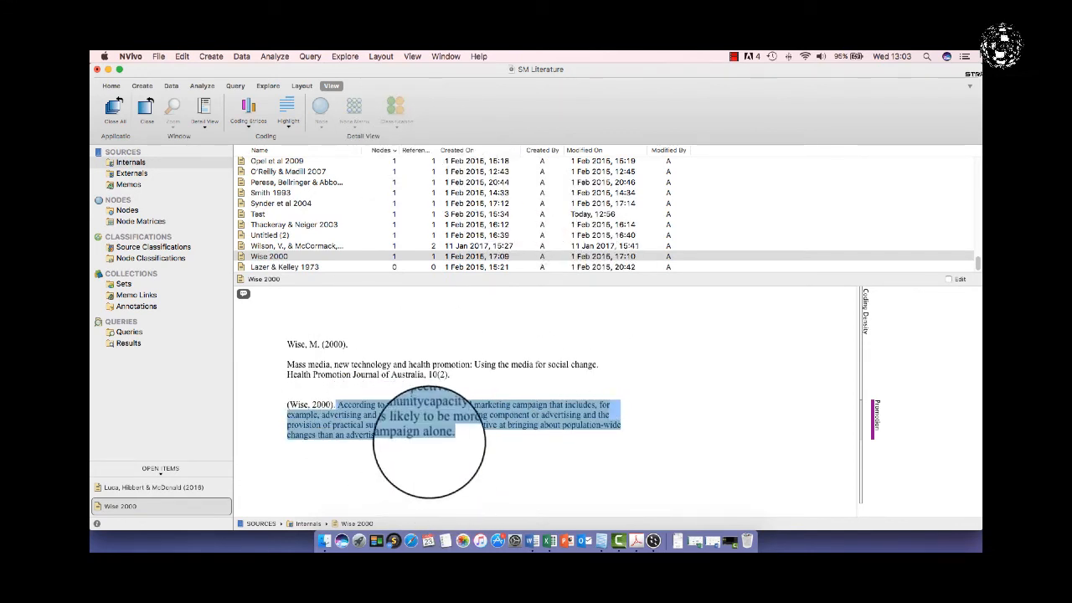
right_click(421, 425)
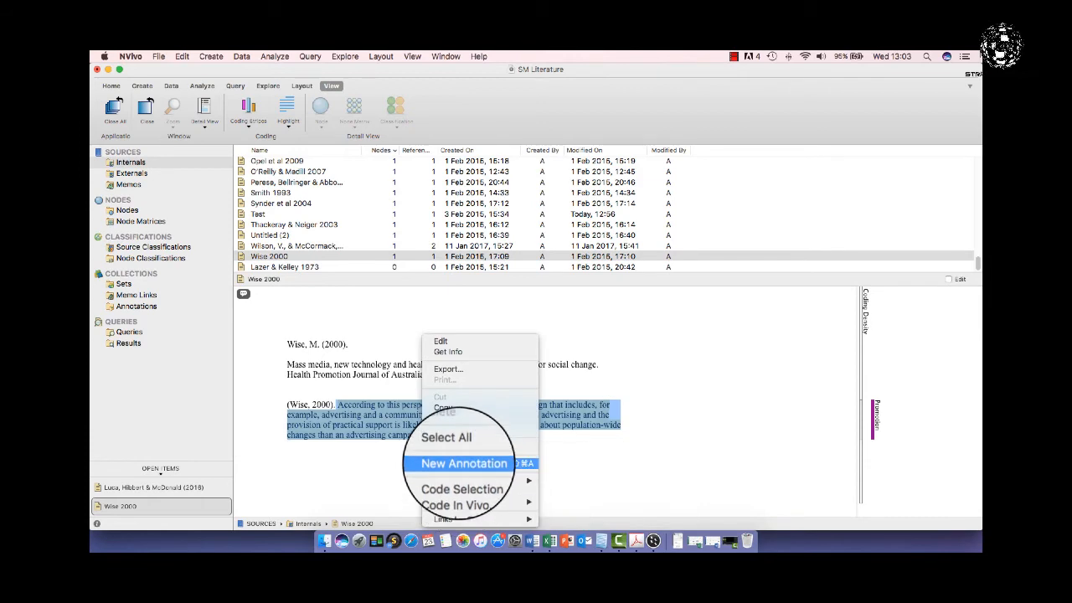
mouse_move(486, 502)
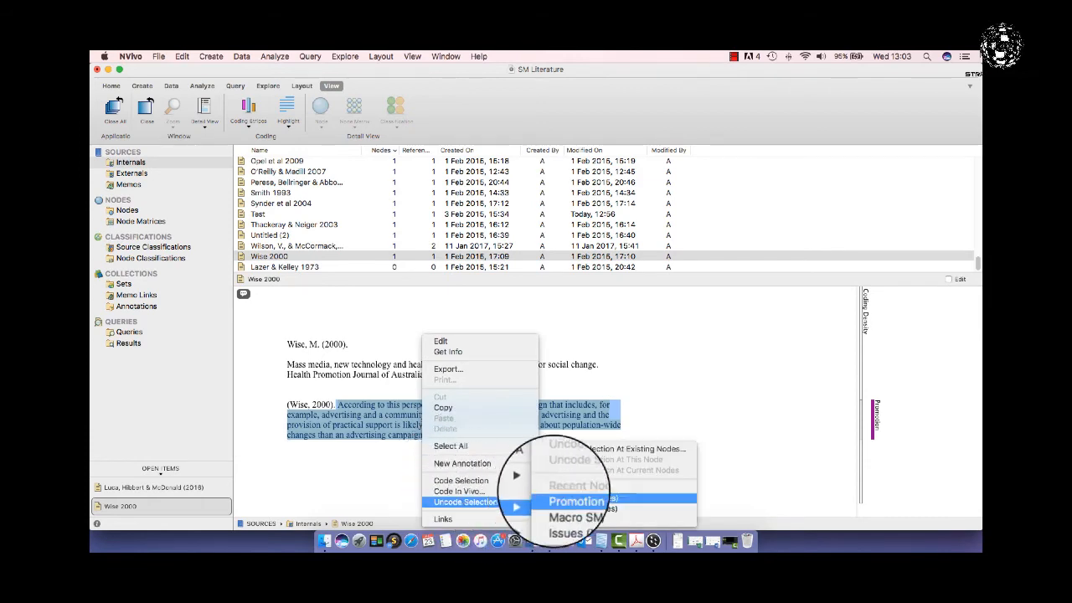
click(570, 449)
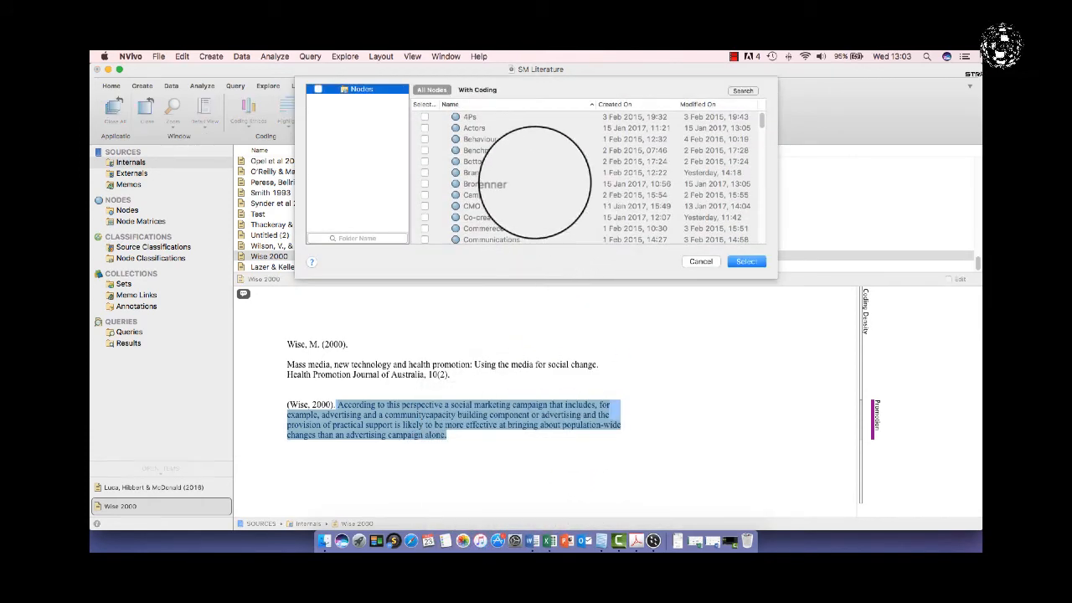
scroll(534, 182, down, 3)
scroll(534, 181, down, 5)
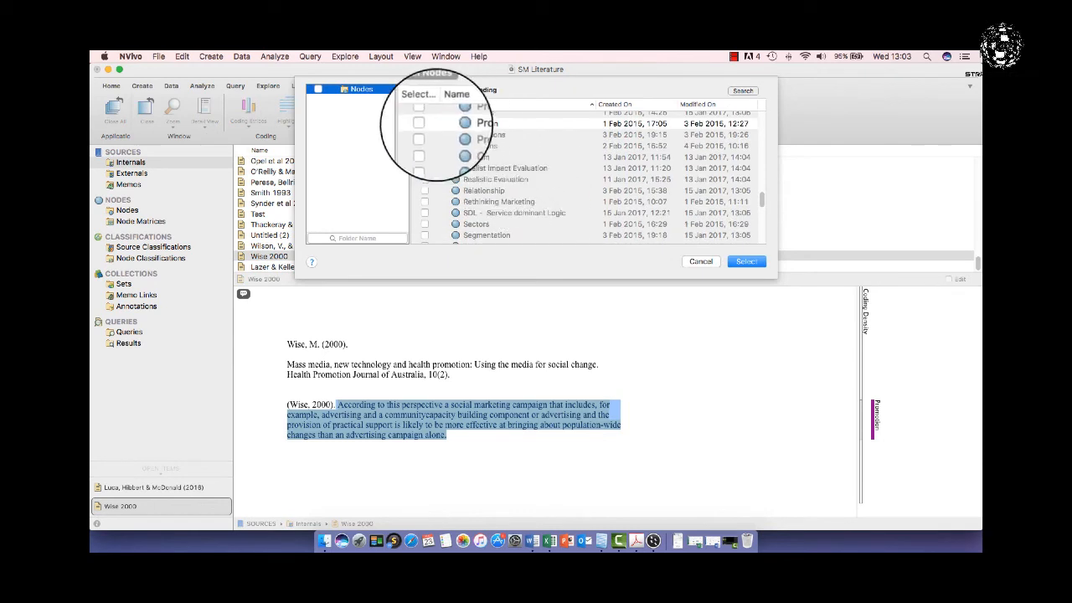
click(426, 123)
click(745, 261)
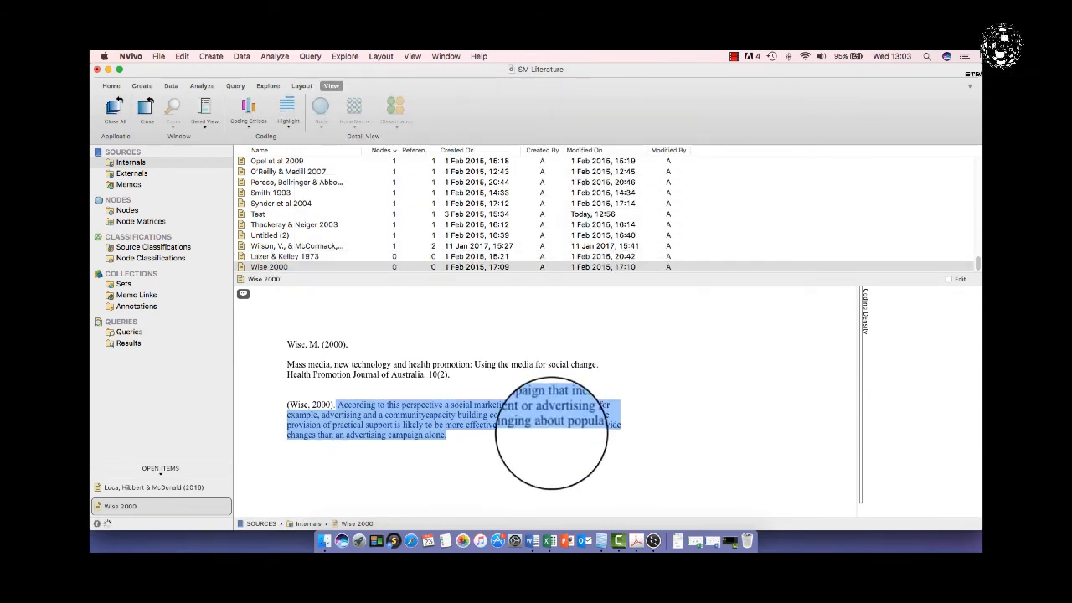
Undo the uncoding of the whole quotation at the Promotion node
click(528, 431)
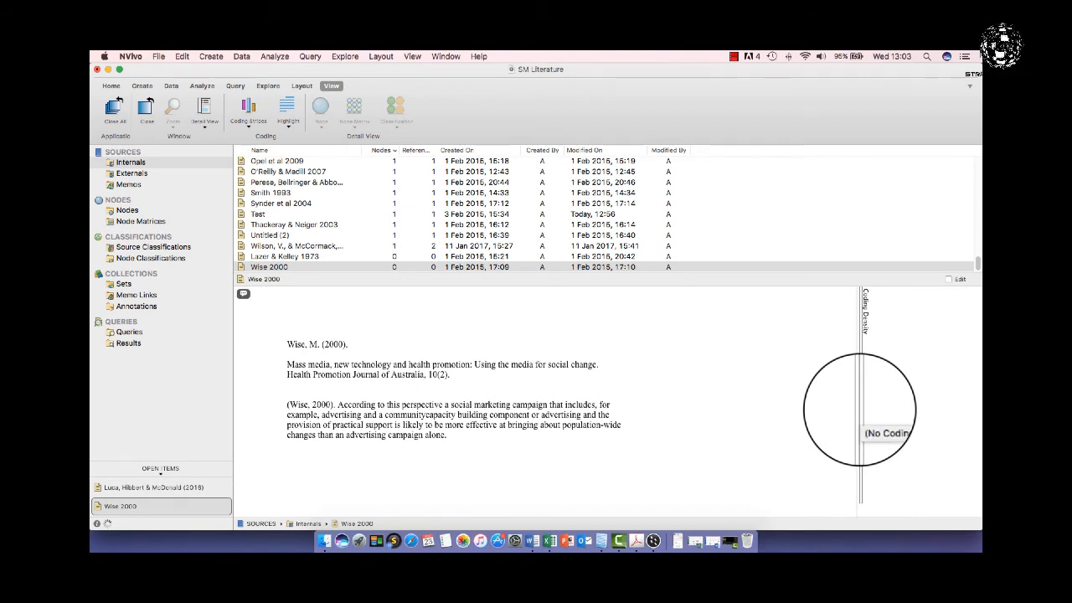
click(182, 56)
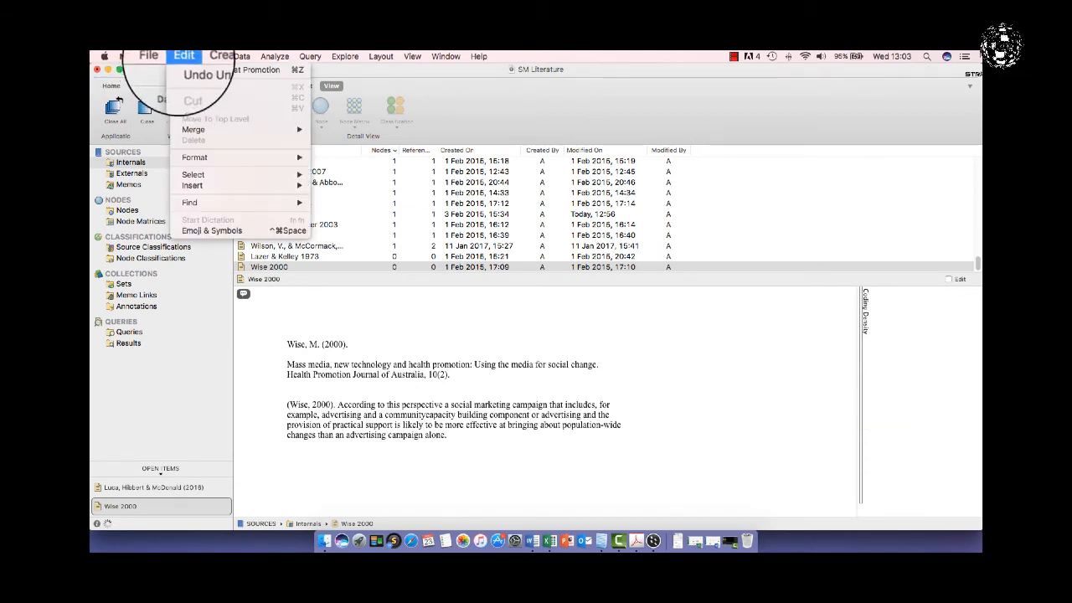
click(210, 72)
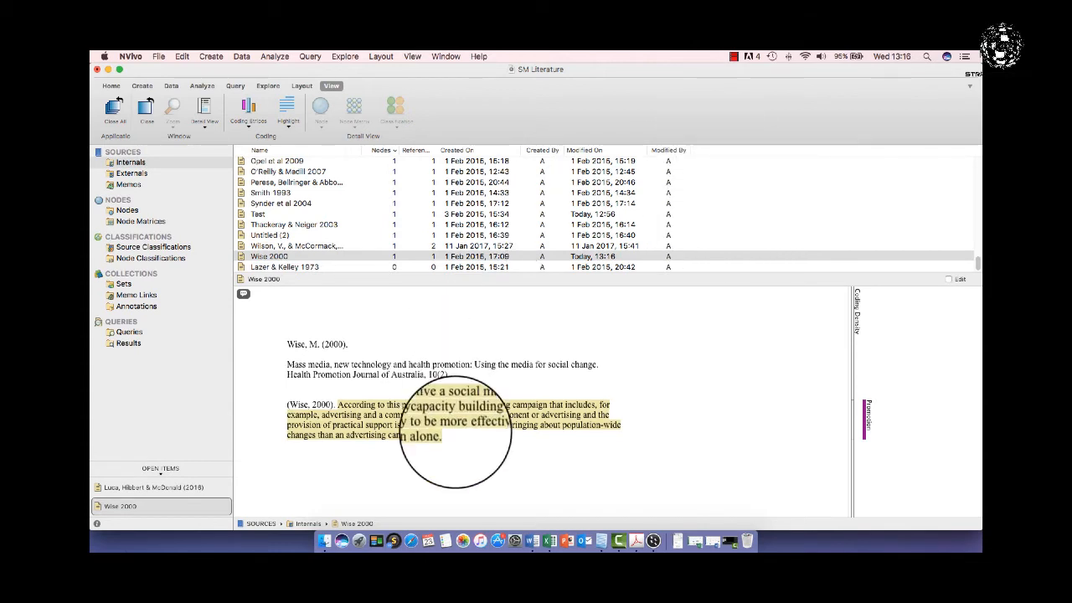
Edit the Wise 2000 source with coding highlights turned off, adding the paragraph "Bla blabla" below the quotation
scroll(454, 434, down, 2)
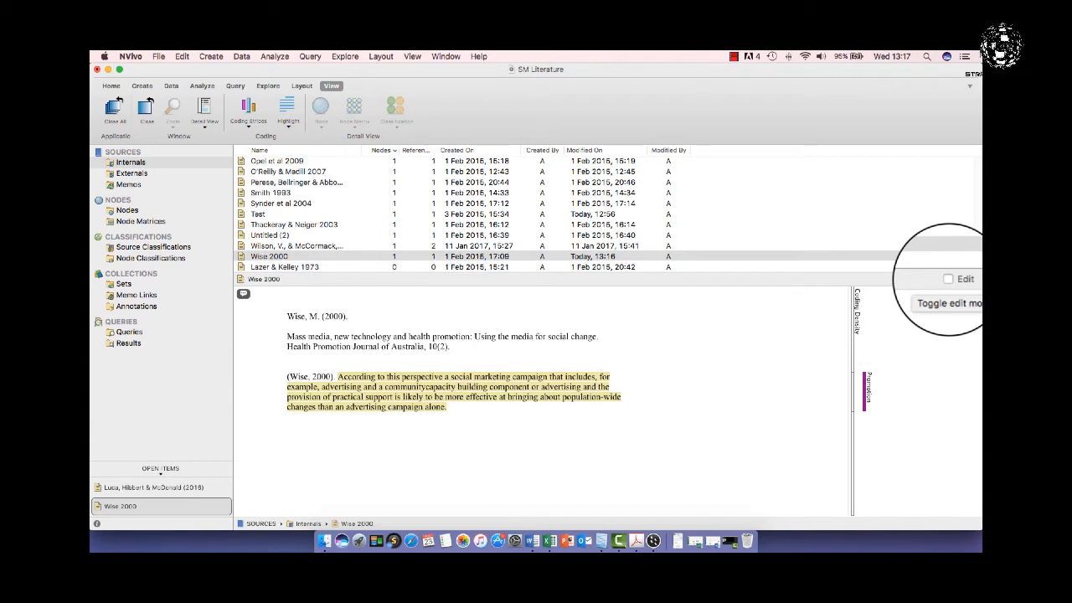
click(947, 279)
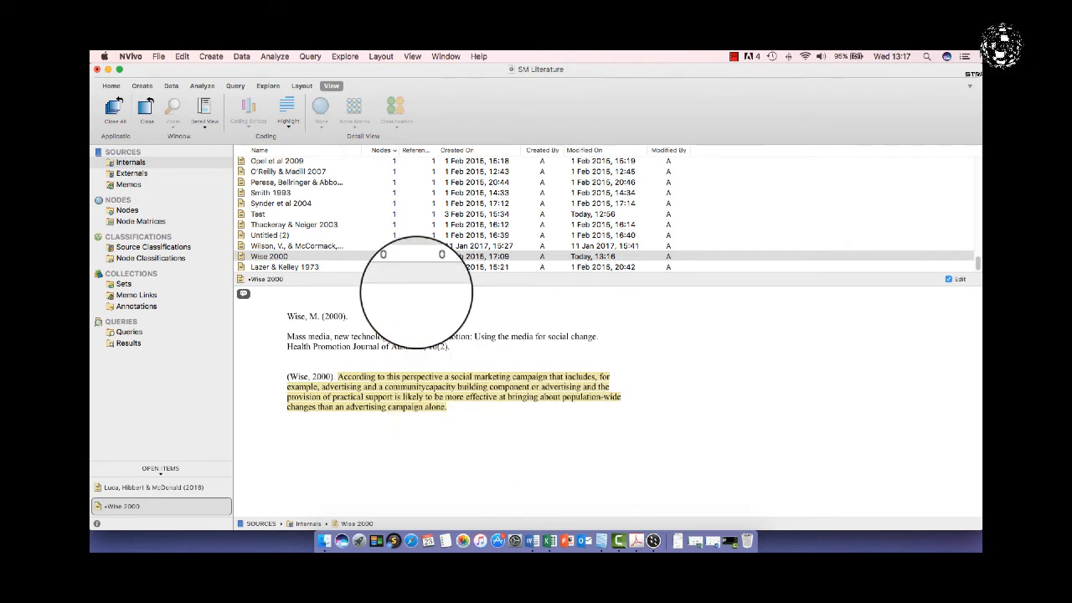
click(286, 113)
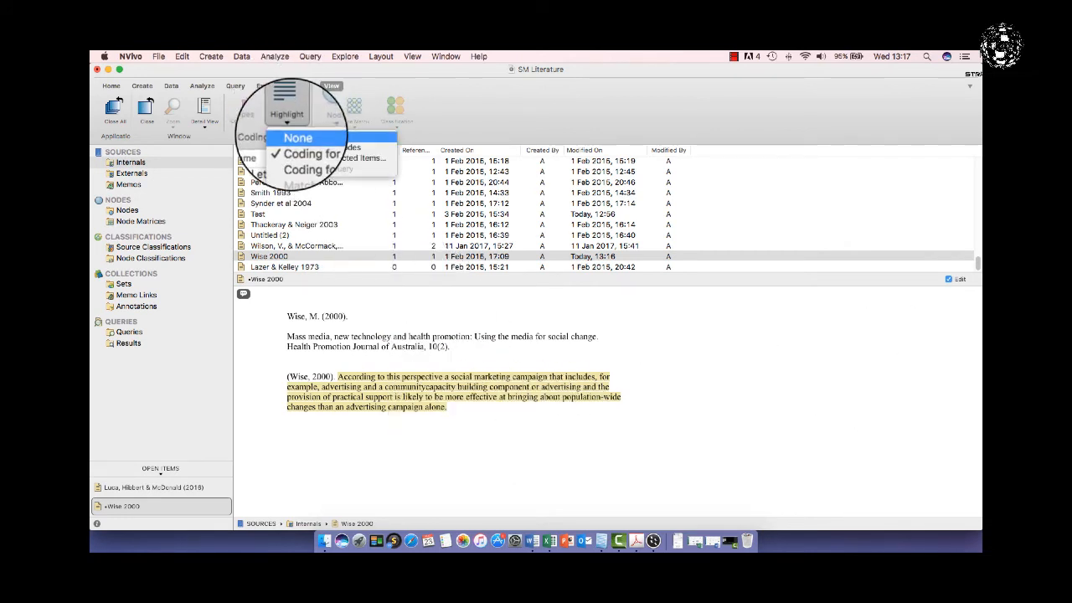
click(295, 138)
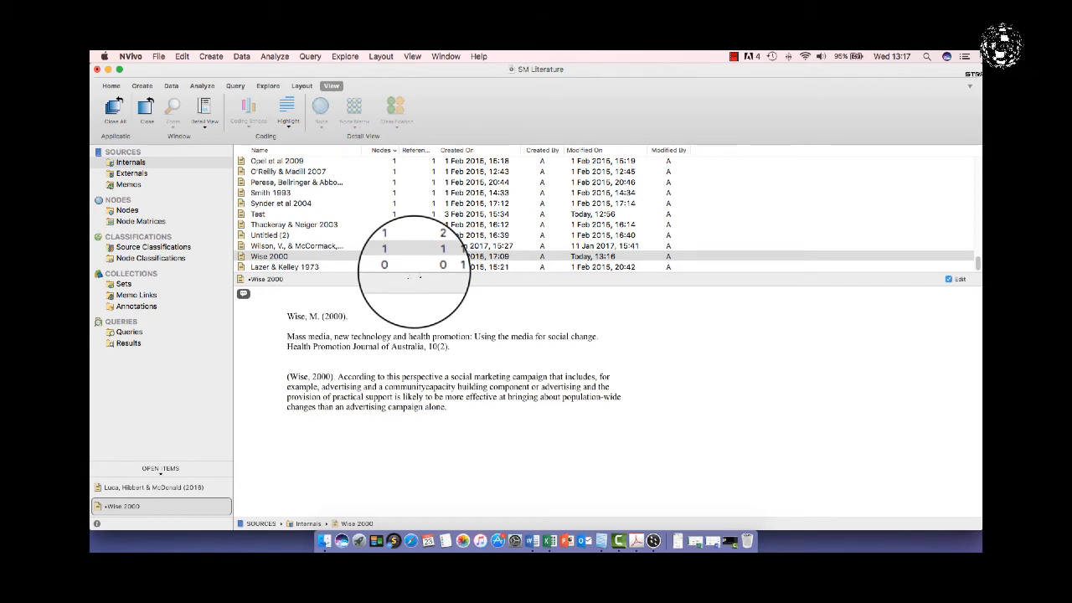
key(Return)
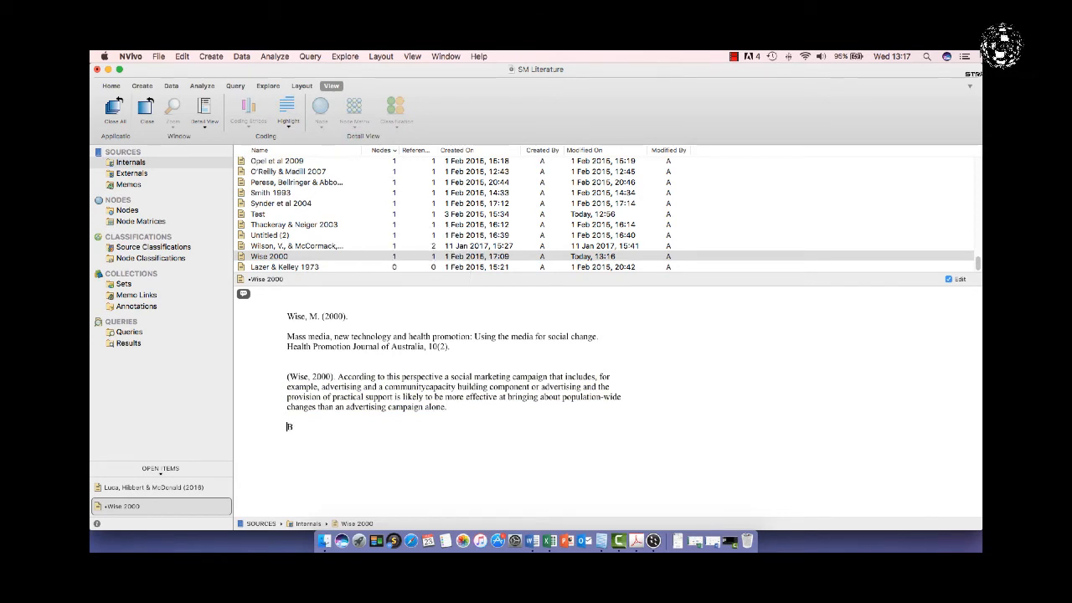
text(Bla blabla)
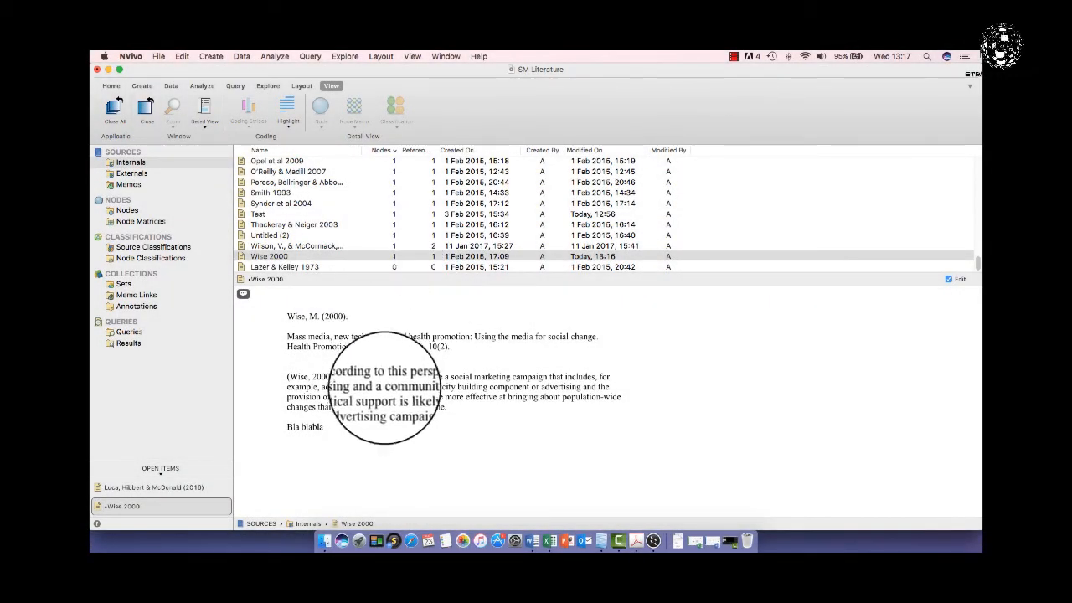
Finish editing Wise 2000 and display both coding highlights and coding stripes for all nodes
click(288, 117)
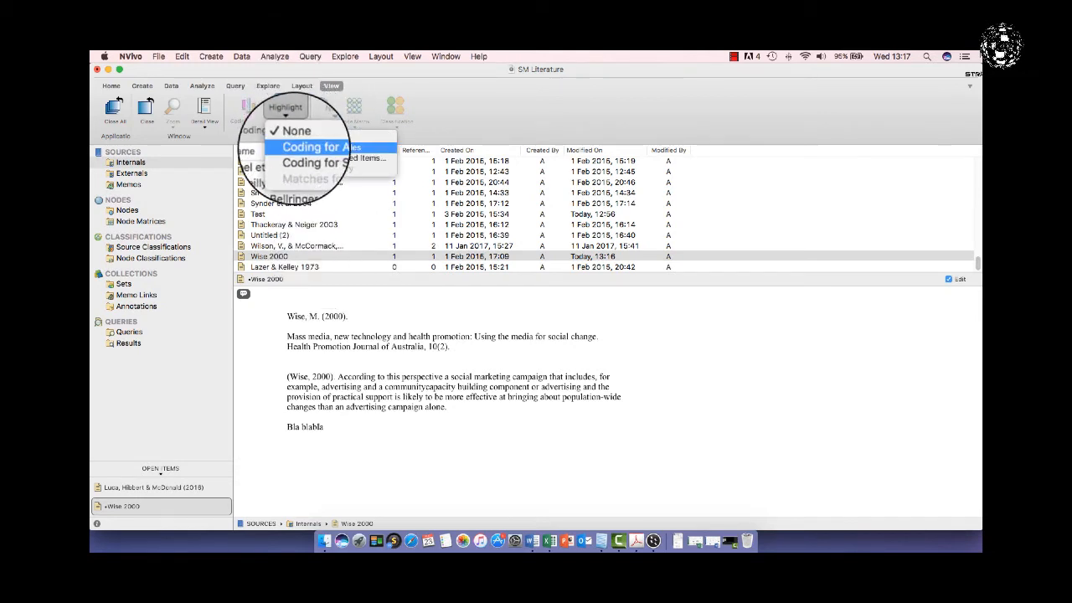
click(314, 157)
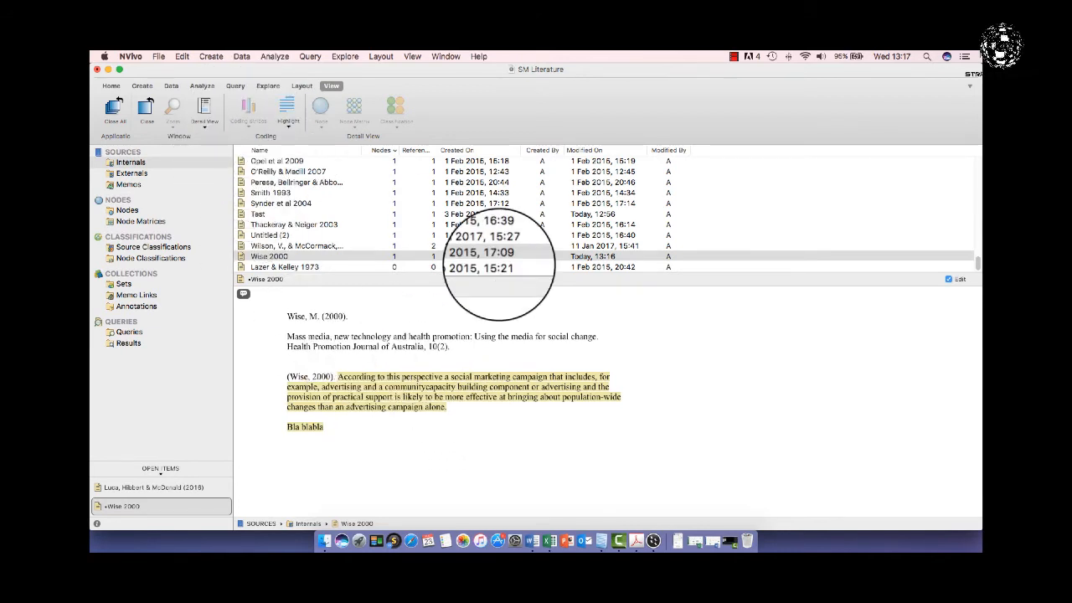
click(946, 280)
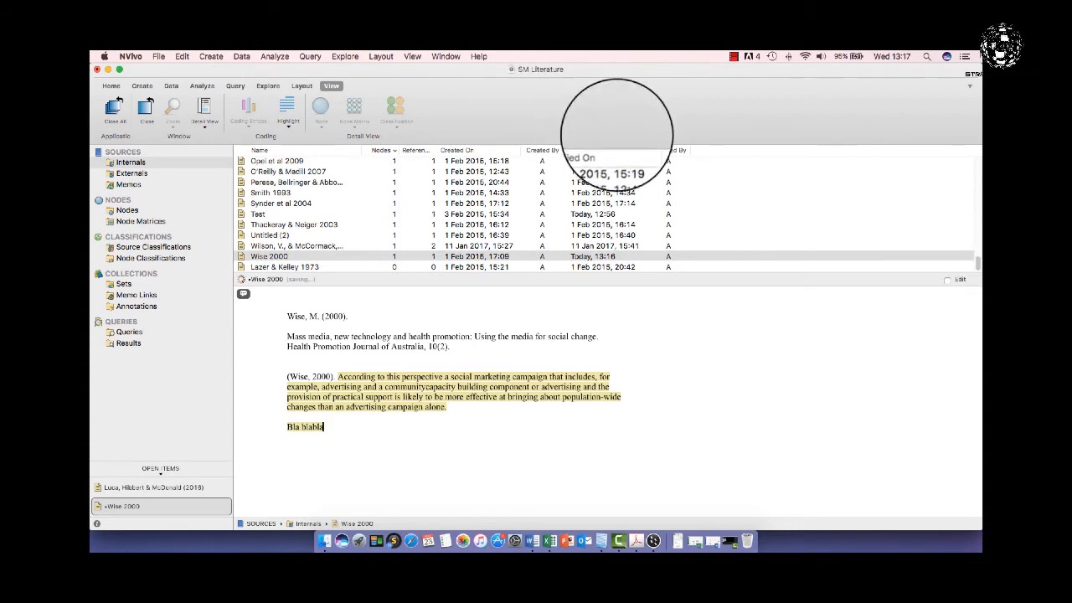
click(246, 111)
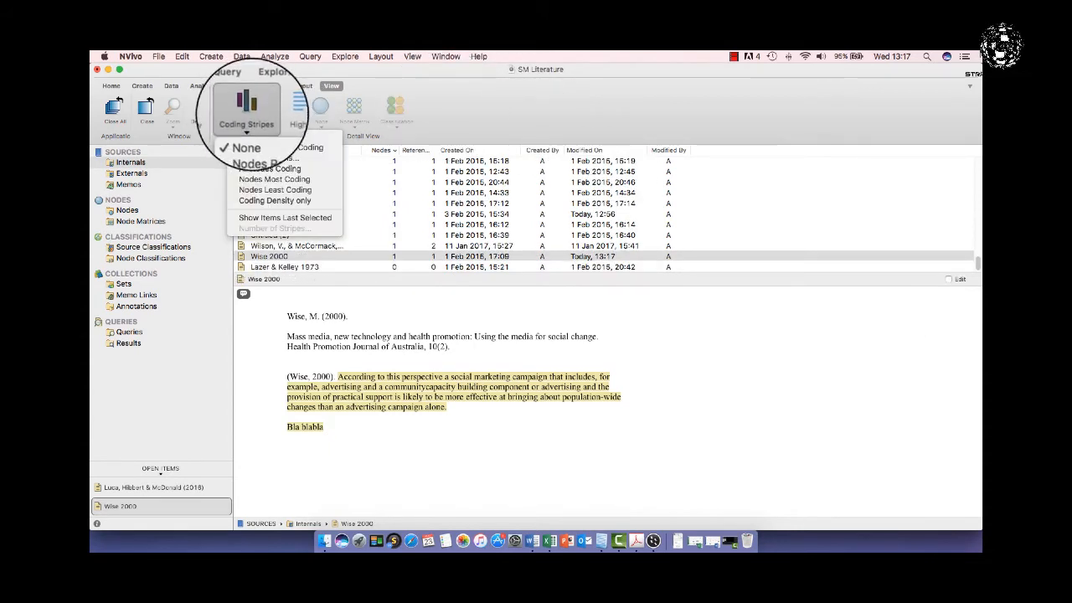
click(269, 168)
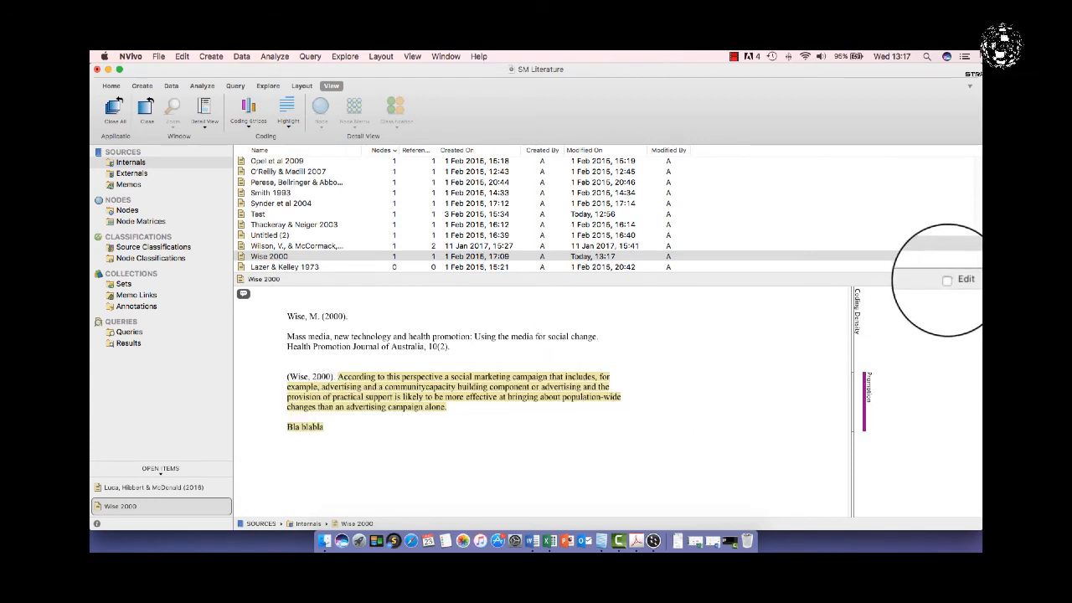
Reopen Wise 2000 for editing and uncode the added text "Bla blabla" at the Promotion node
click(947, 279)
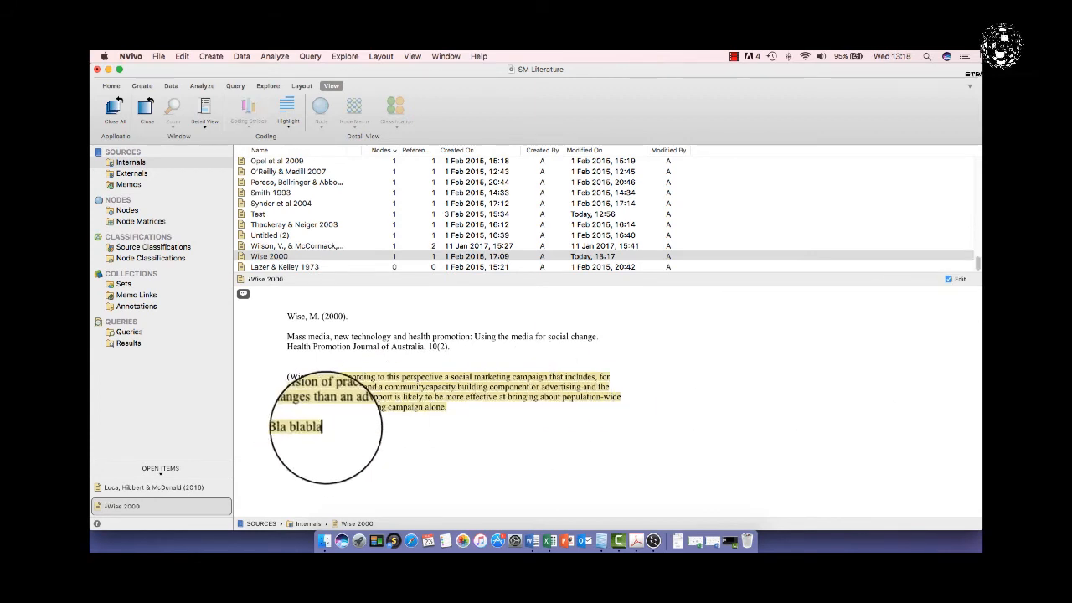
drag(325, 428, 286, 429)
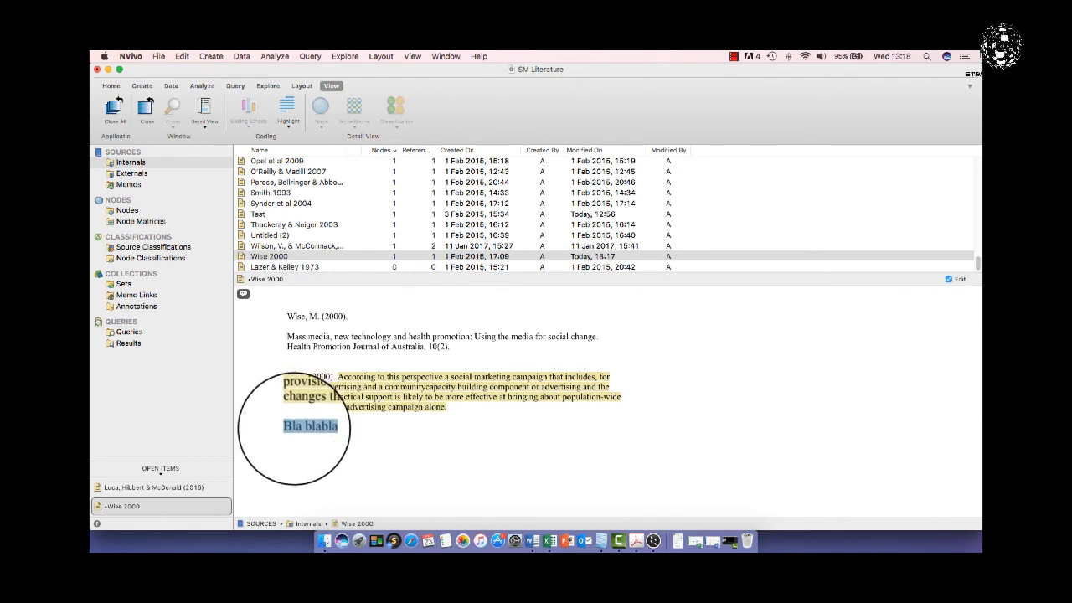
right_click(293, 428)
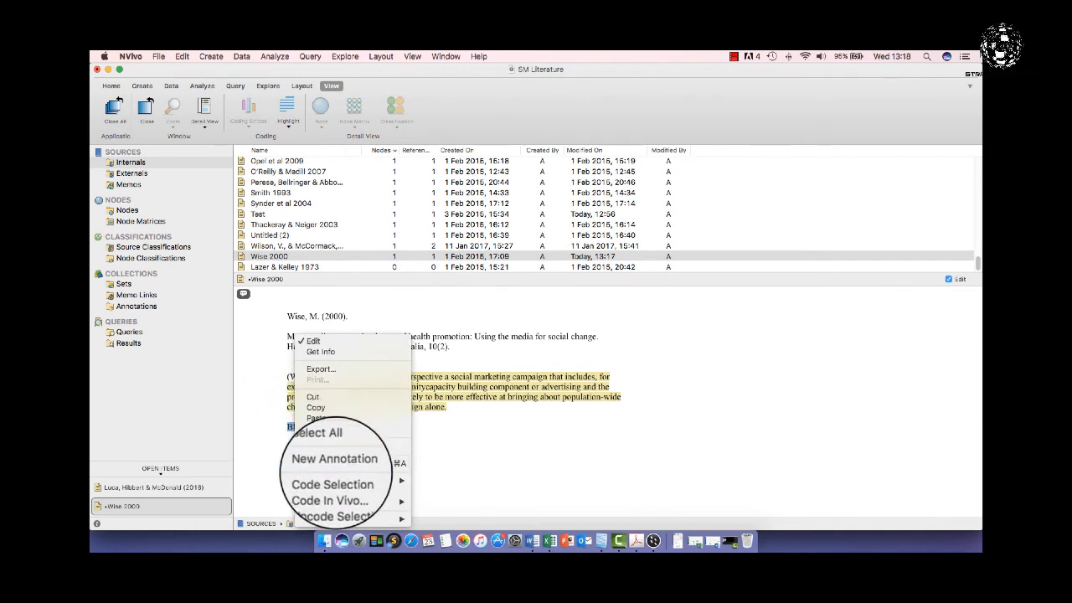
mouse_move(356, 501)
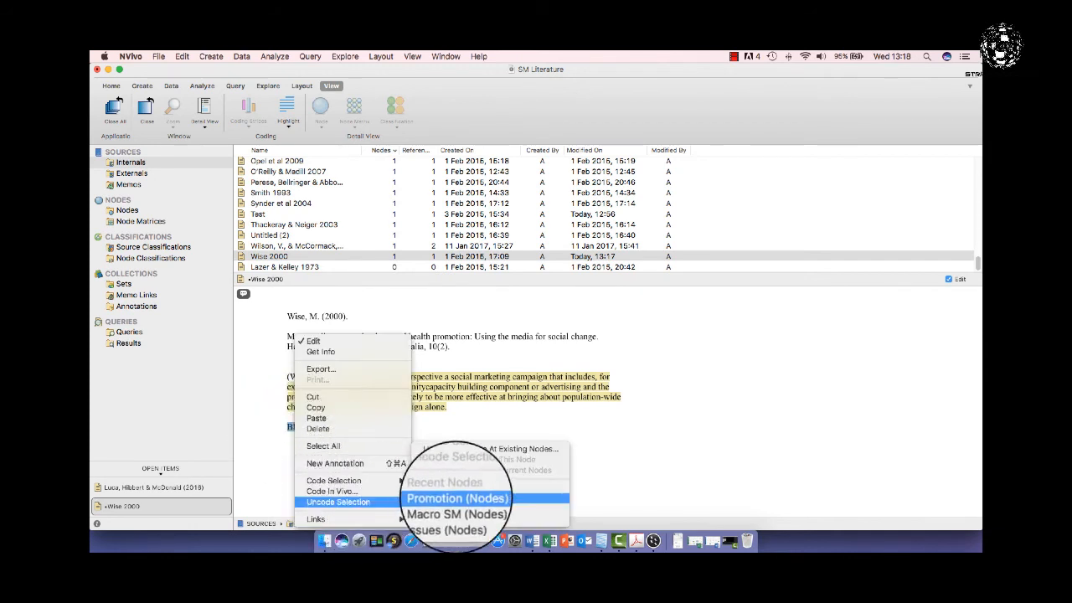
click(456, 498)
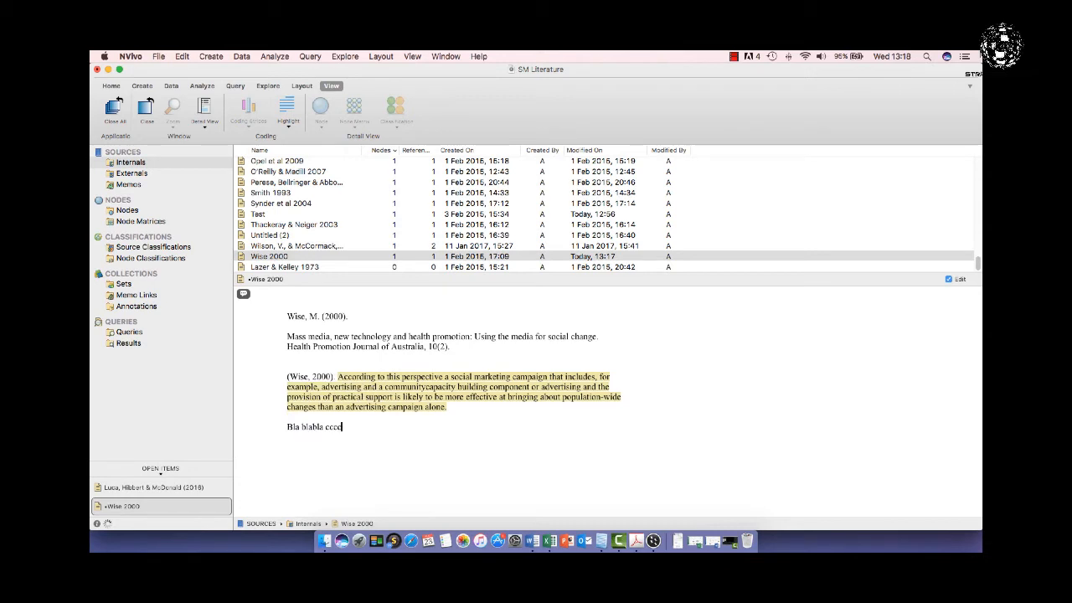
Append "cccccccccc cccccc" after "Bla blabla", finish editing, and show coding stripes for all nodes
text(cccccccc cccccc)
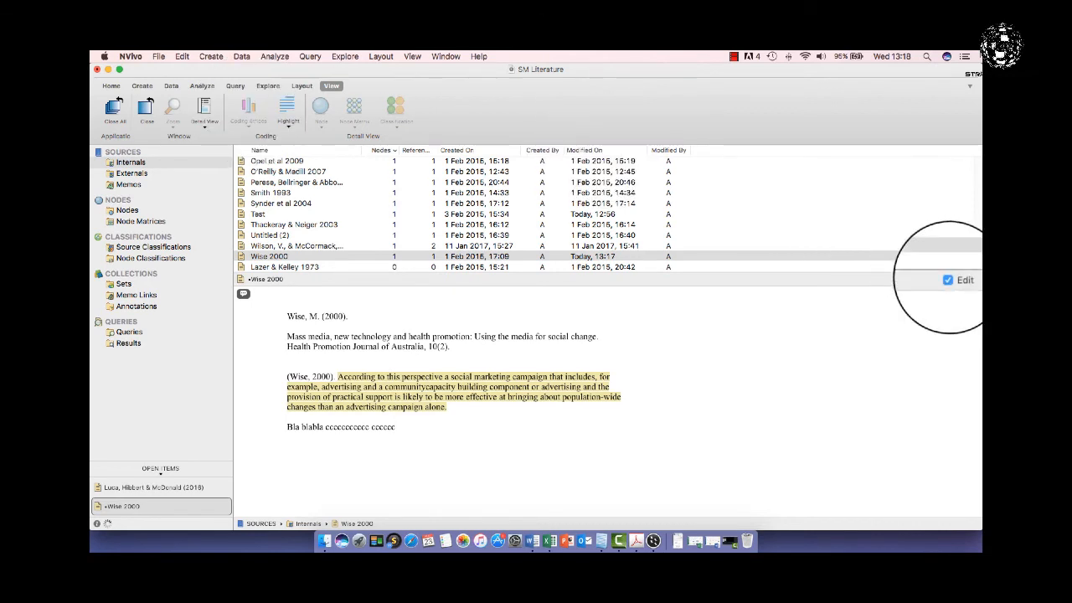
click(949, 279)
click(248, 108)
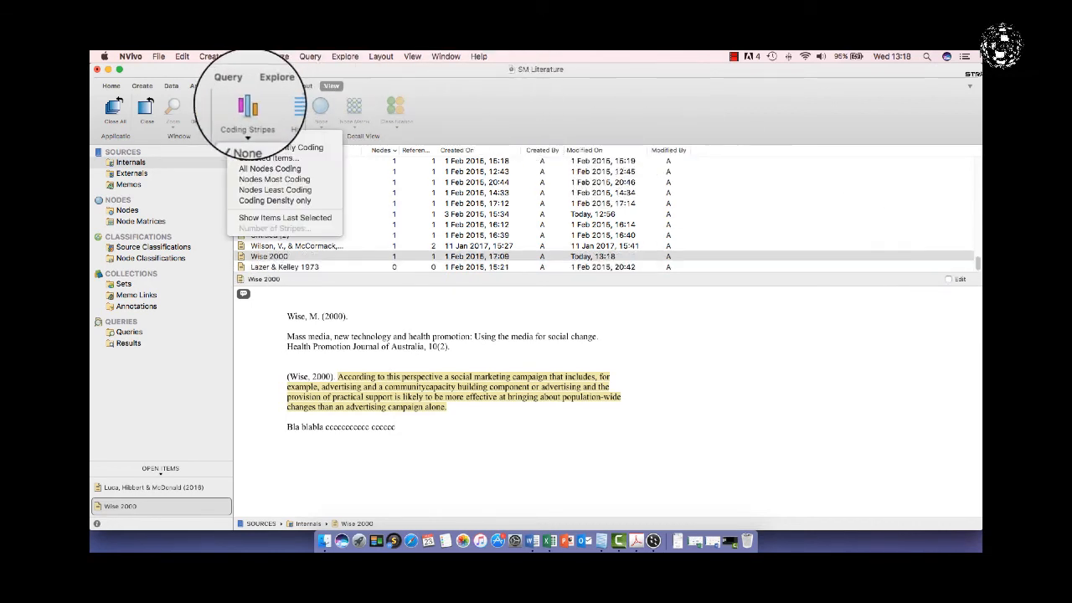
click(258, 169)
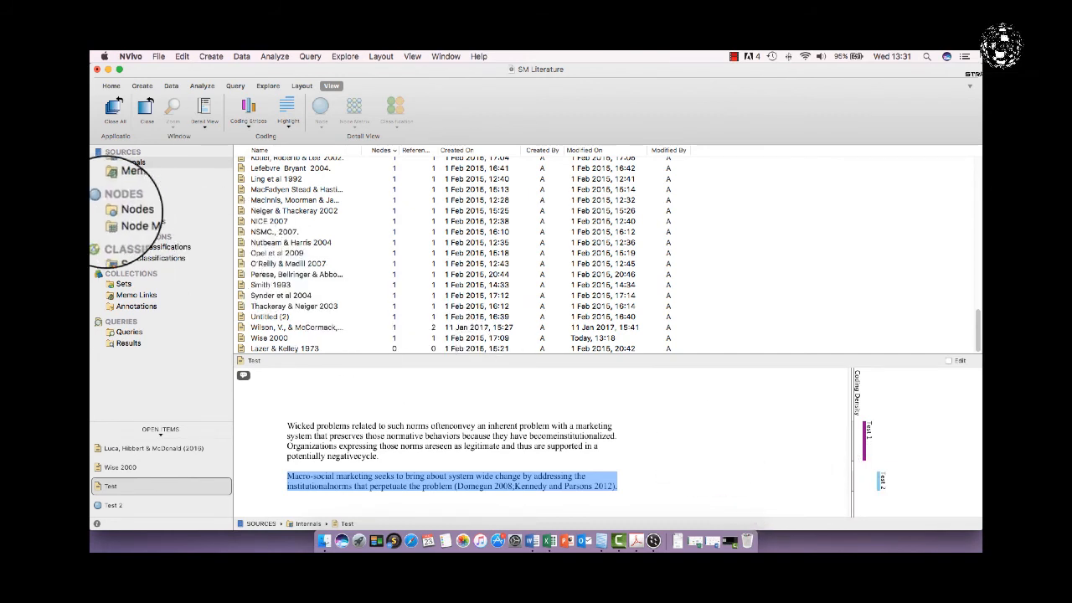
Make the Test 2 node a child of the Test 1 node and expand Test 1 in the node list
click(130, 210)
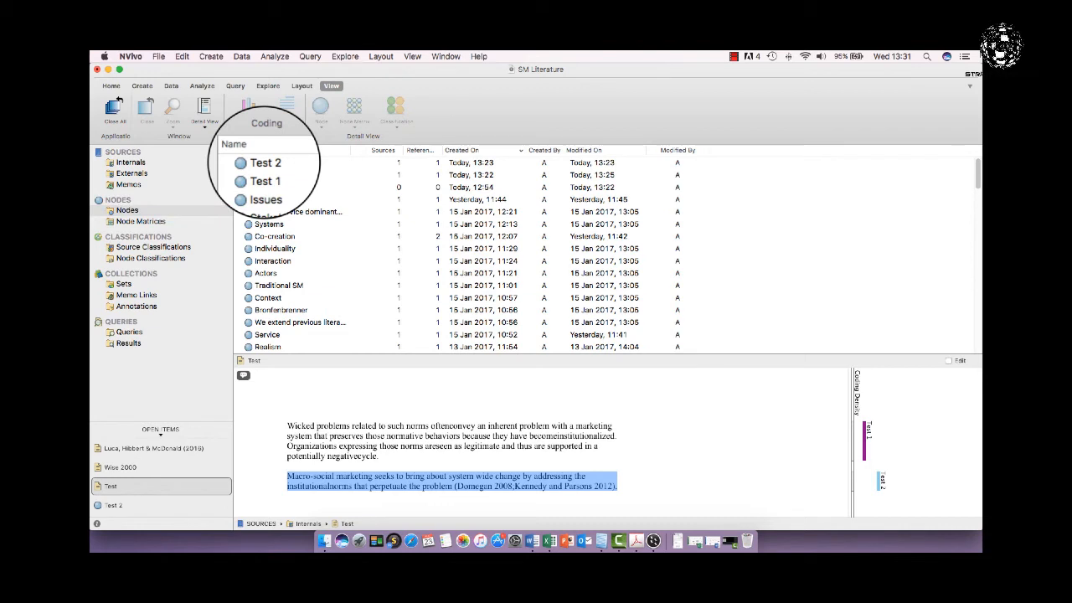
click(264, 163)
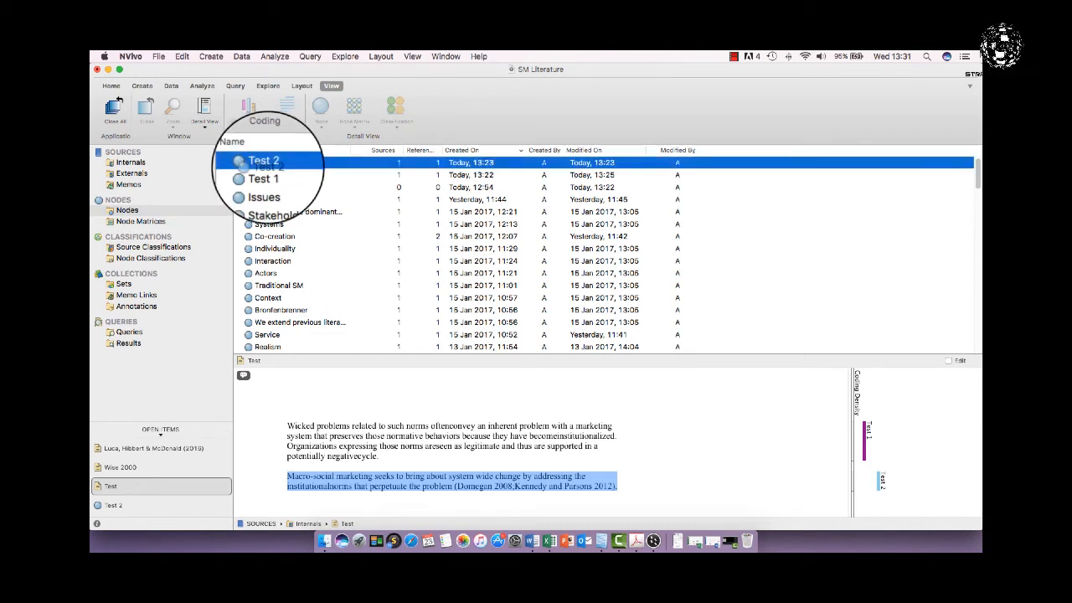
drag(264, 163, 268, 175)
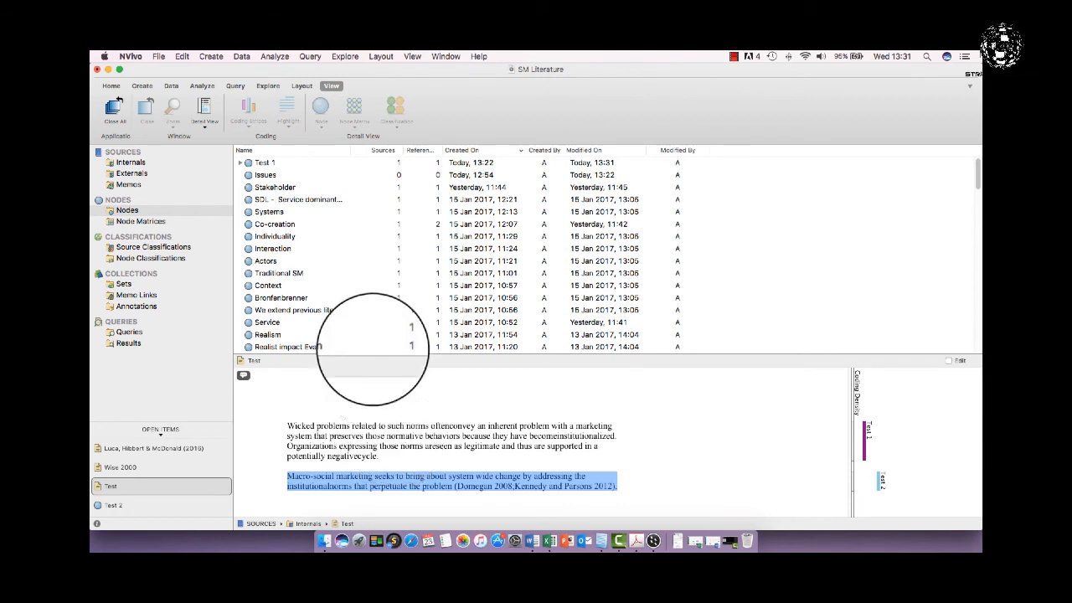
click(241, 162)
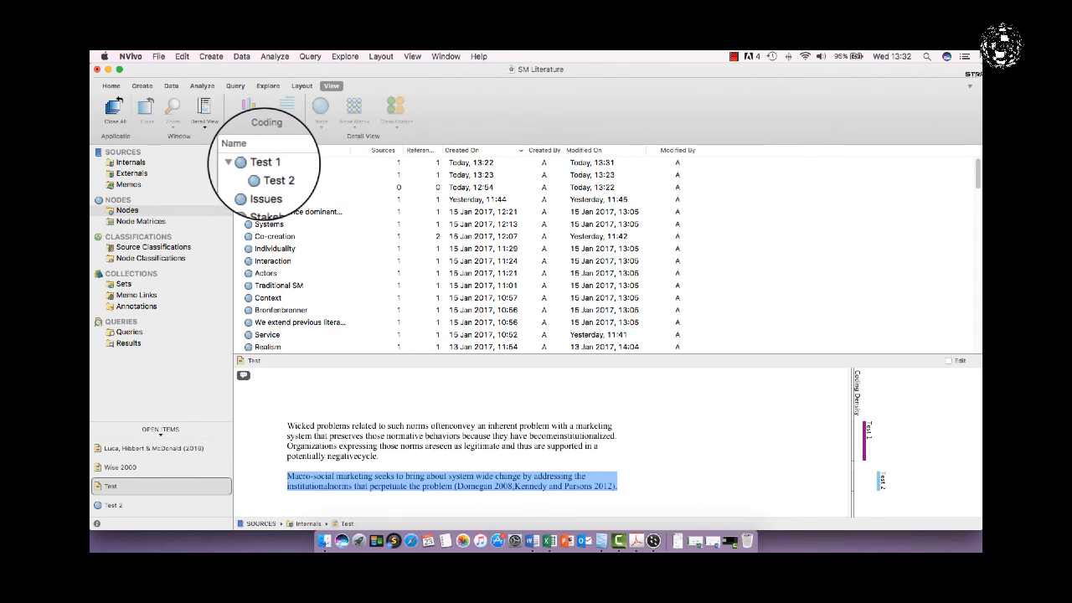
Aggregate the coding from child nodes at the Test 1 node, and collapse its branch in the node list
click(265, 163)
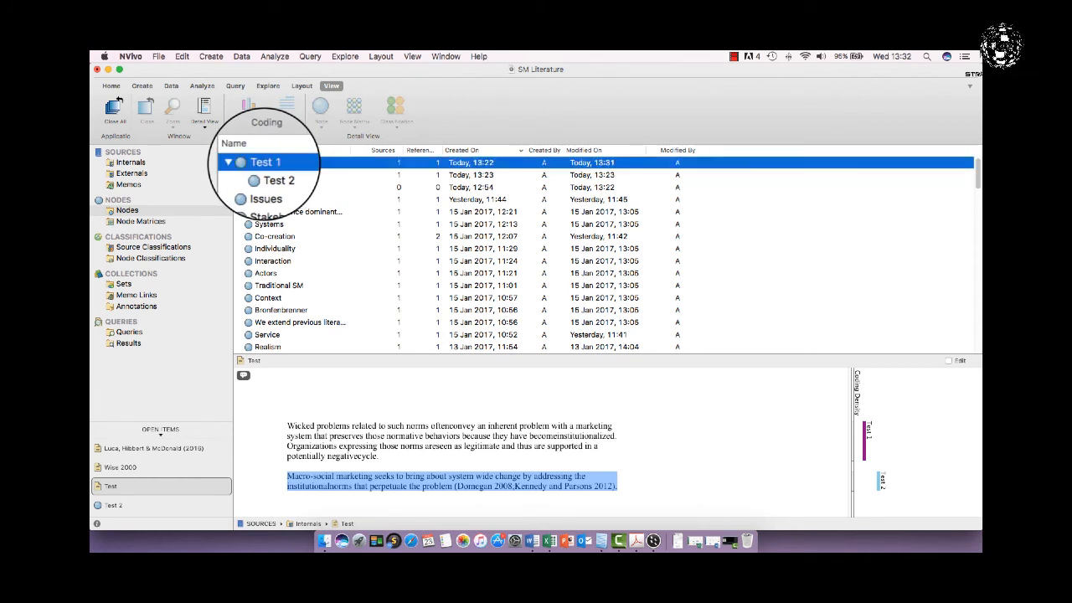
right_click(264, 163)
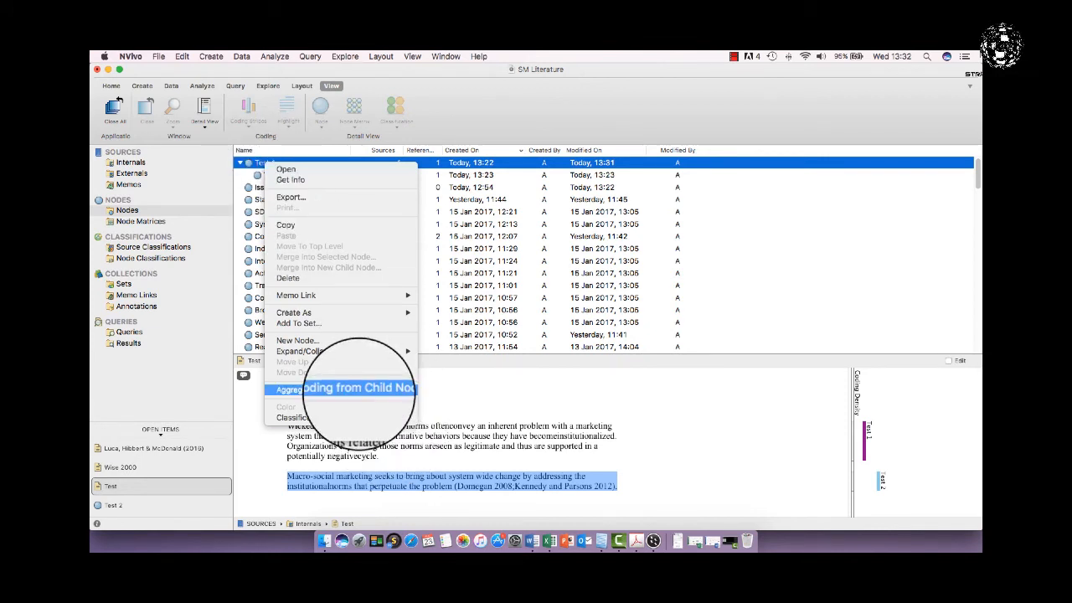
click(358, 390)
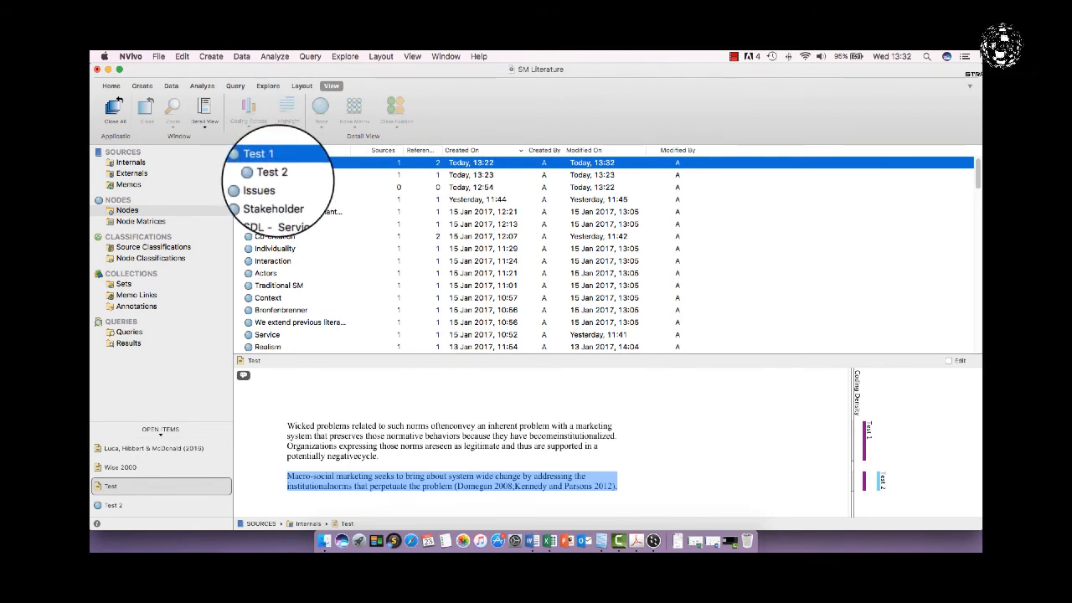
click(239, 162)
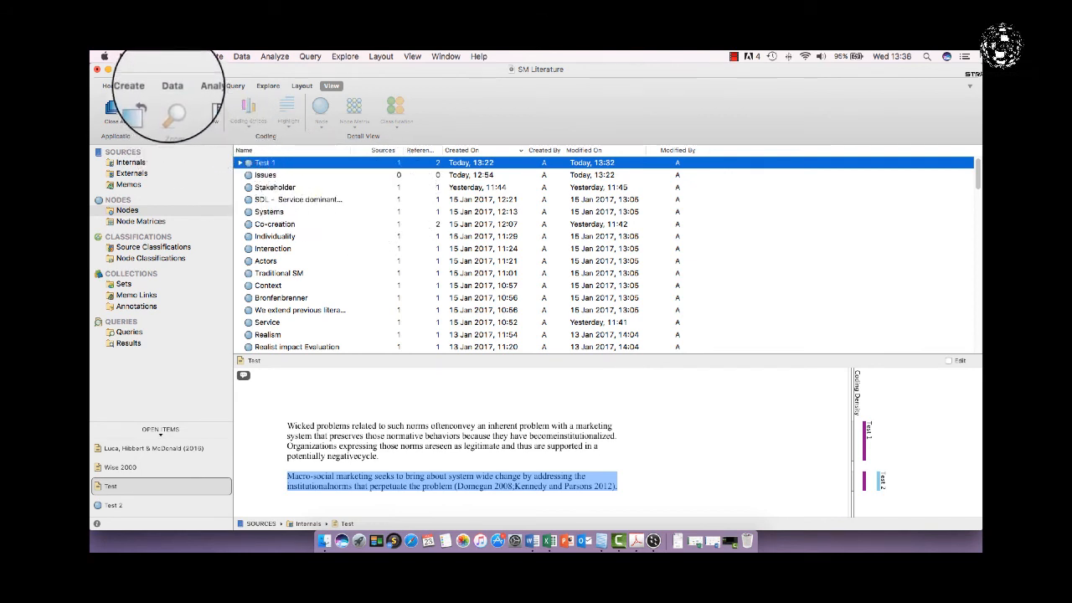
click(170, 87)
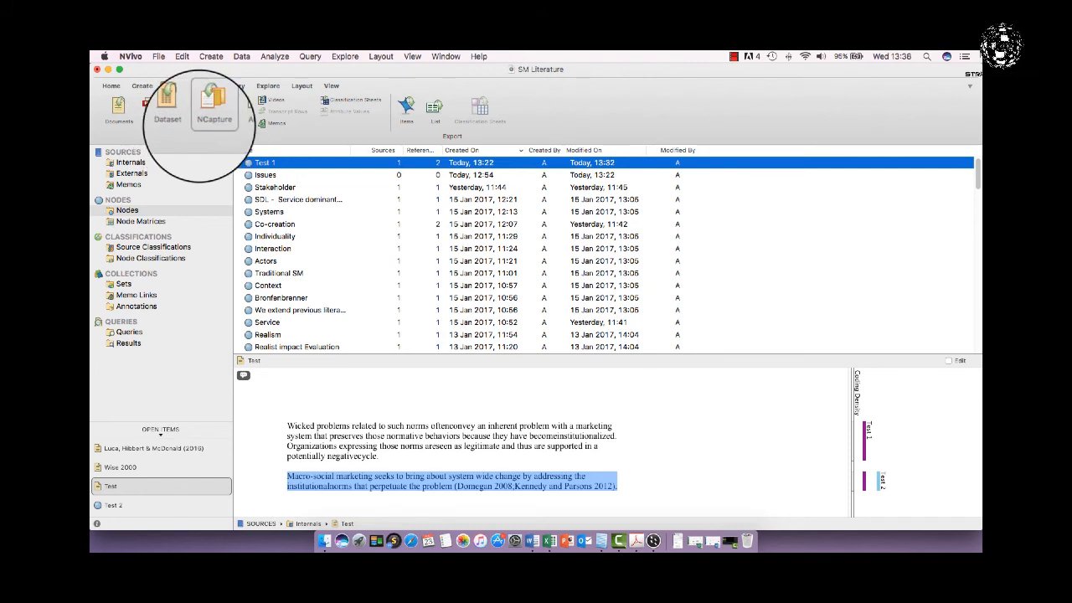
click(148, 108)
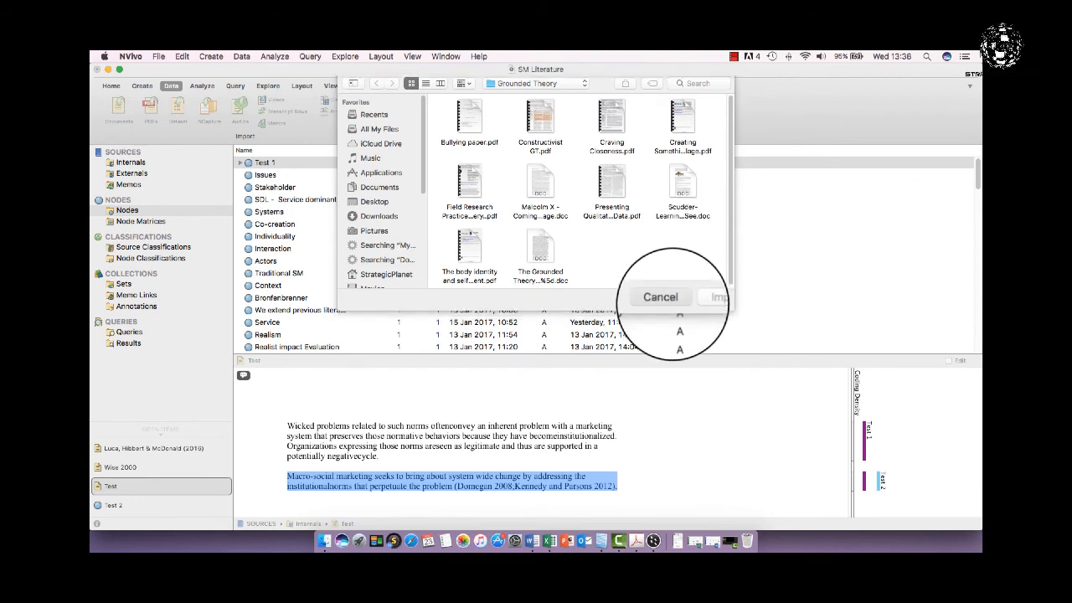
click(666, 302)
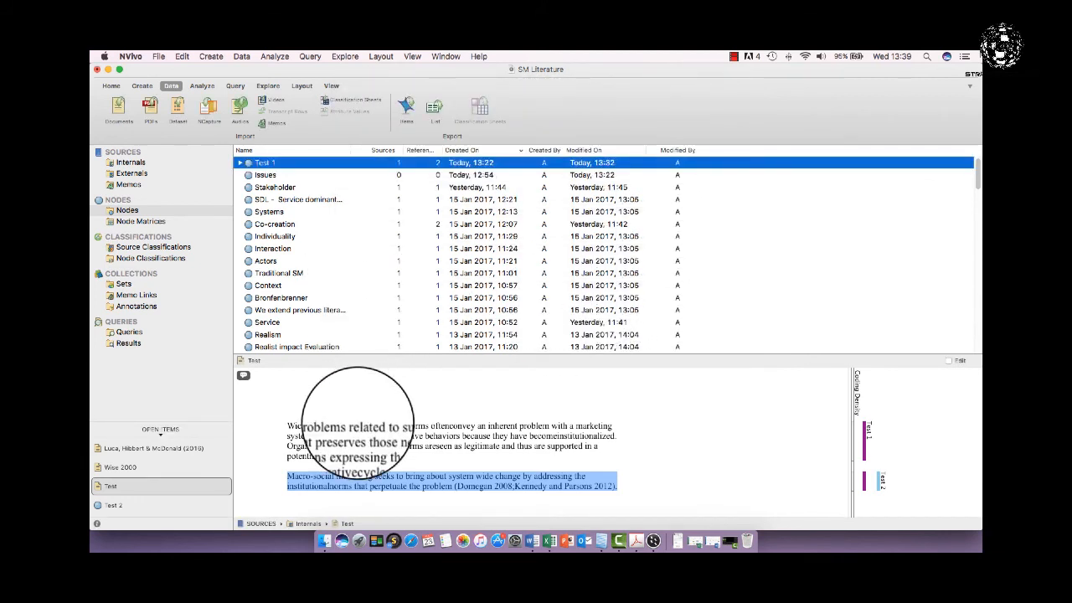